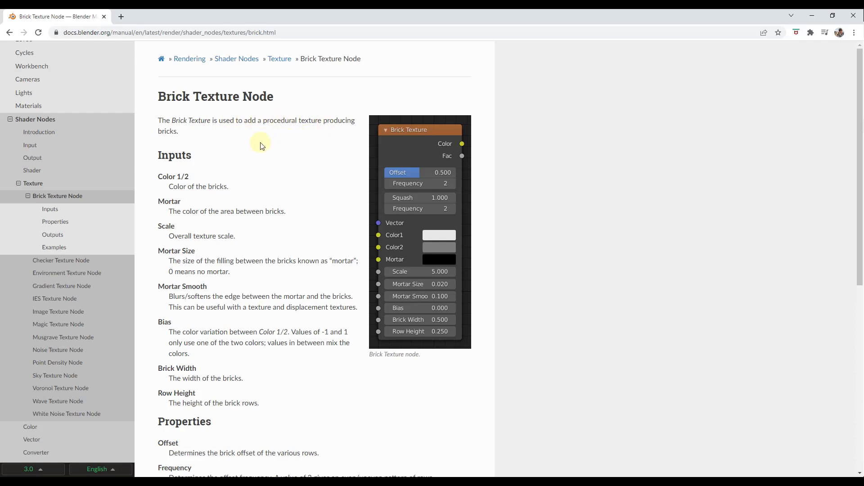
Step: Look over the inputs, properties and outputs on the Brick Texture Node manual page and switch to Blender
scroll(302, 217, "down", 4)
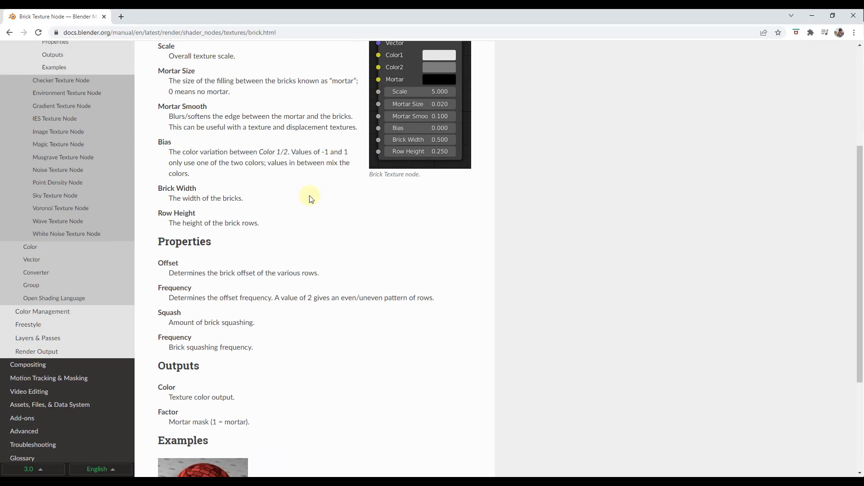
scroll(305, 195, "up", 5)
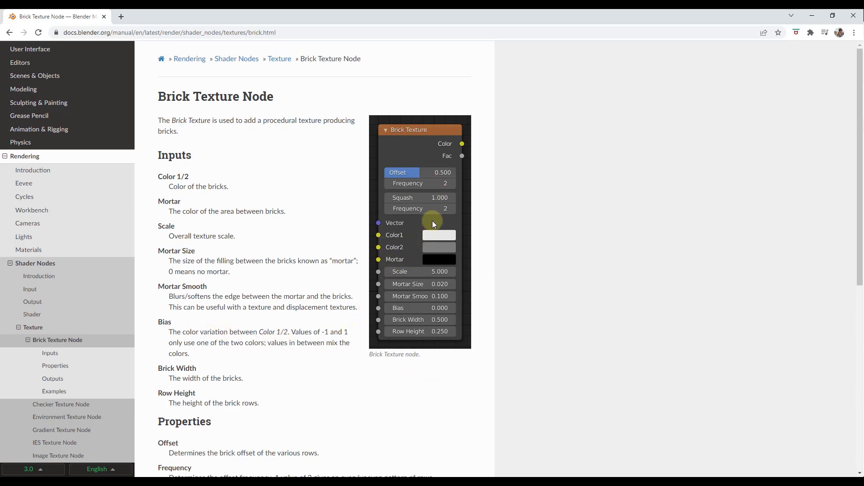
key("alt+Tab")
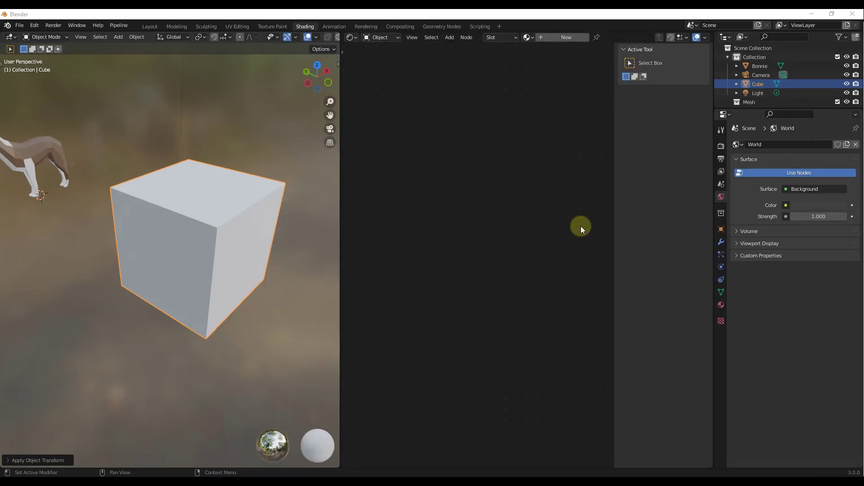
Step: Create a new node-based material on the selected cube
middle_click_drag(164, 252, 210, 252)
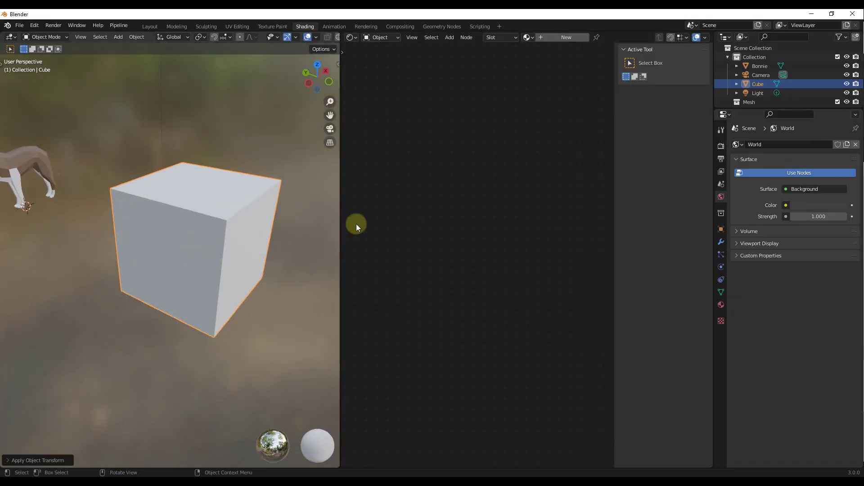
left_click(554, 39)
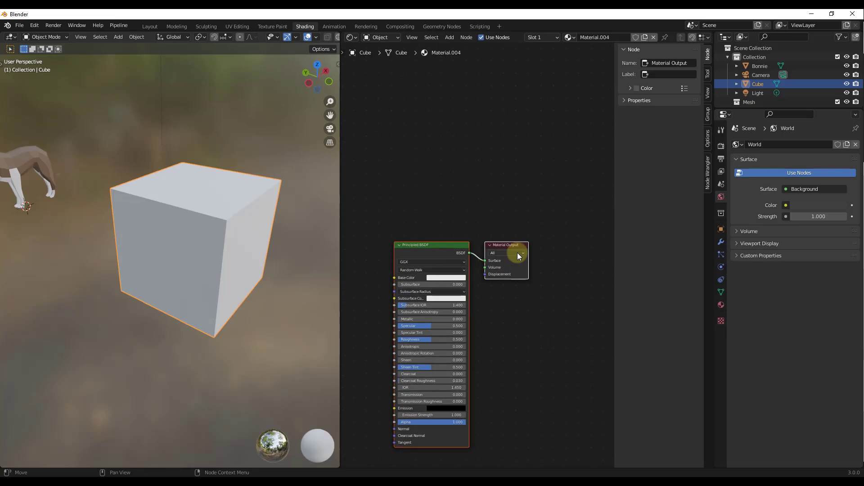
left_click_drag(492, 245, 537, 128)
left_click(493, 99)
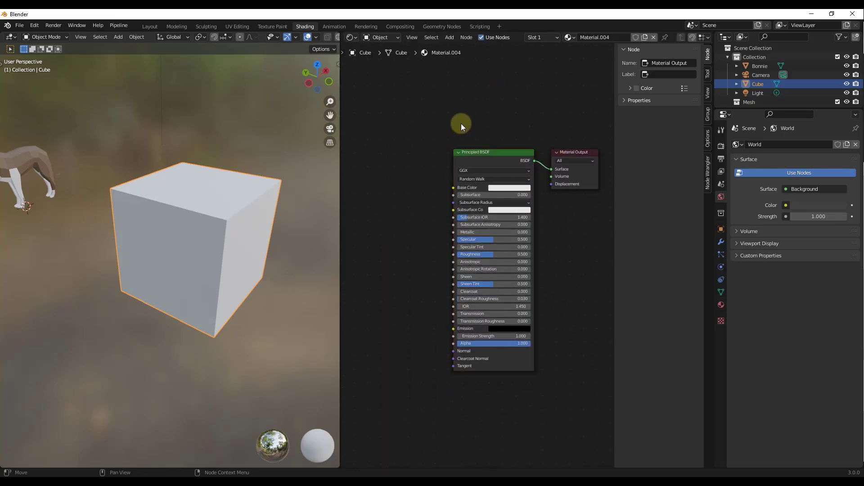
Step: Add a Brick Texture node beside the Principled BSDF and connect its Color output to Base Color
key("shift+a")
type("b")
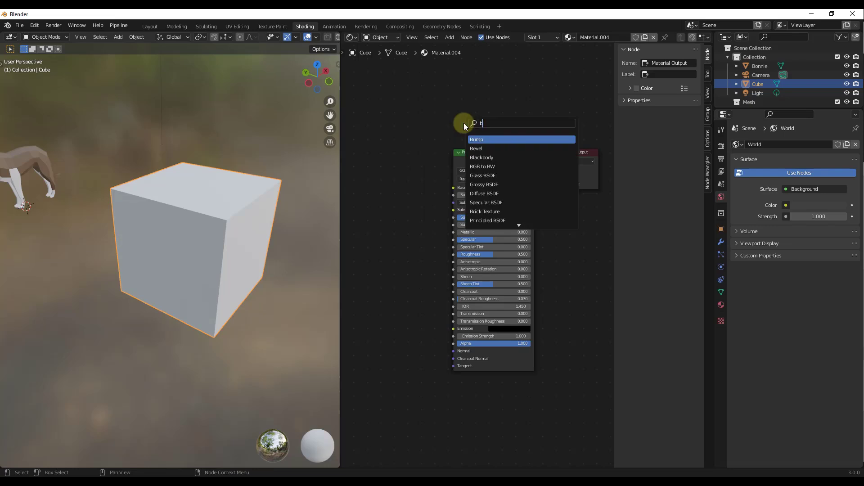
type("rick")
key("Return")
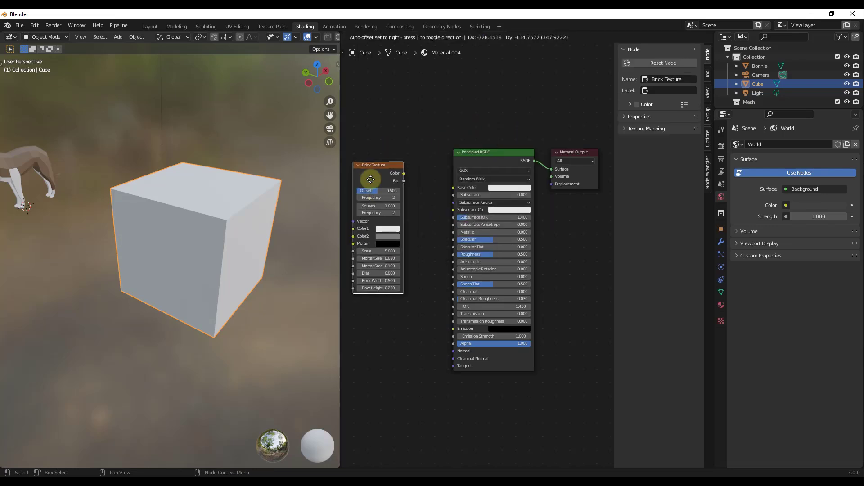
left_click(370, 179)
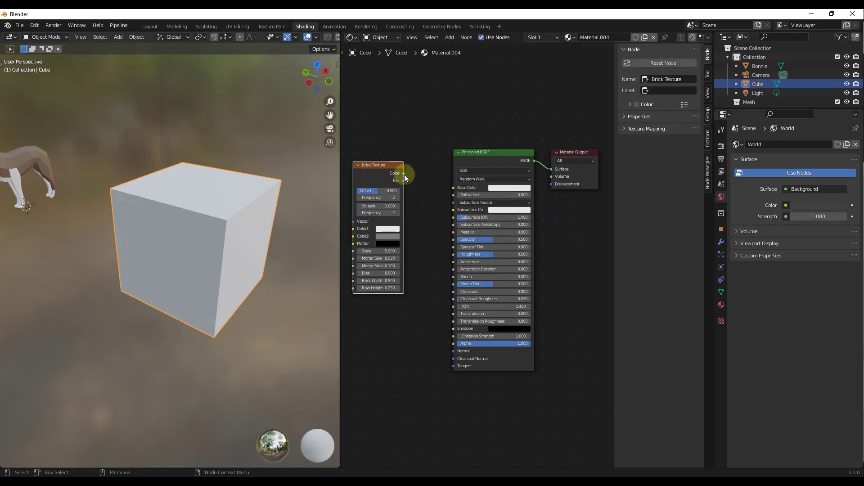
left_click_drag(404, 173, 454, 188)
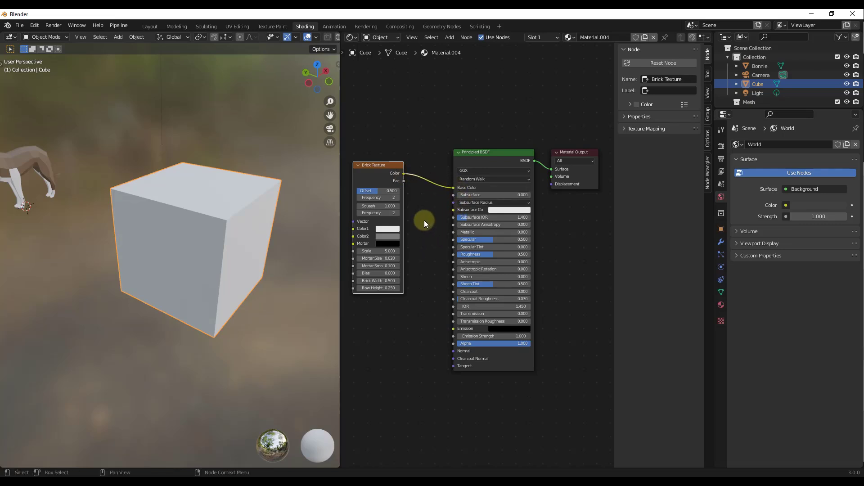
Step: Examine how the brick pattern maps onto the cube's upper face and its side faces
middle_click_drag(210, 206, 233, 164)
scroll(198, 203, "up", 4)
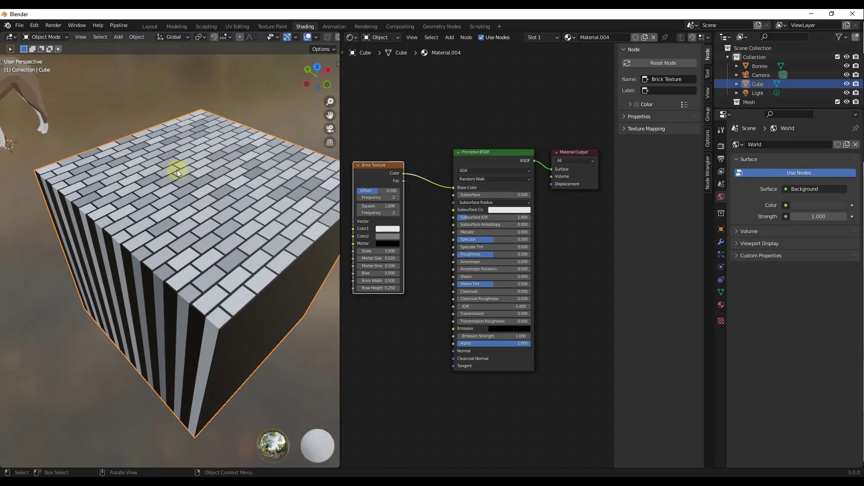
scroll(229, 160, "up", 2)
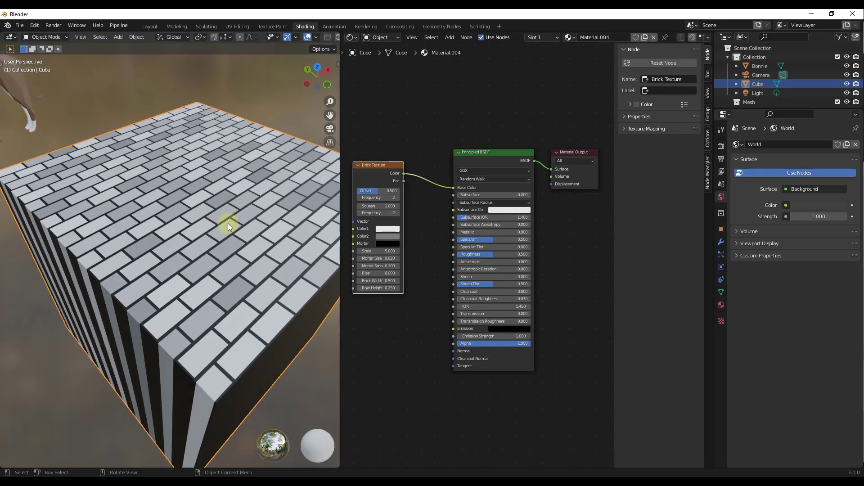
middle_click_drag(228, 224, 174, 204)
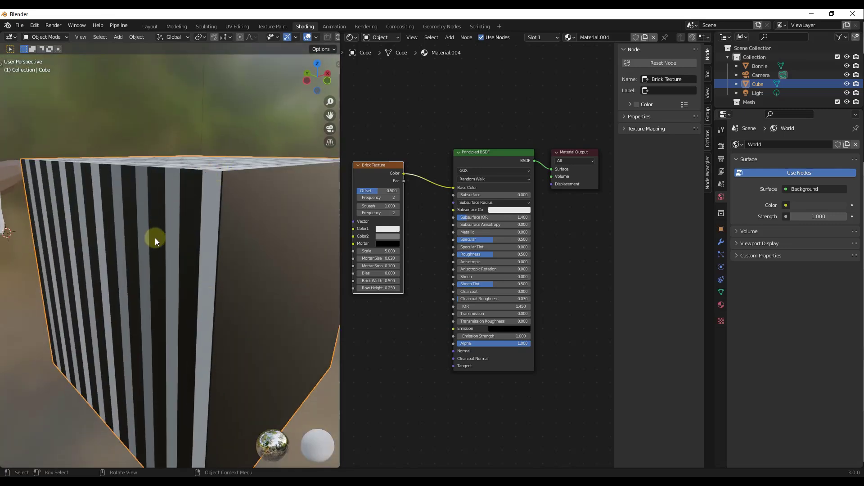
scroll(239, 288, "down", 4)
middle_click_drag(220, 262, 213, 256)
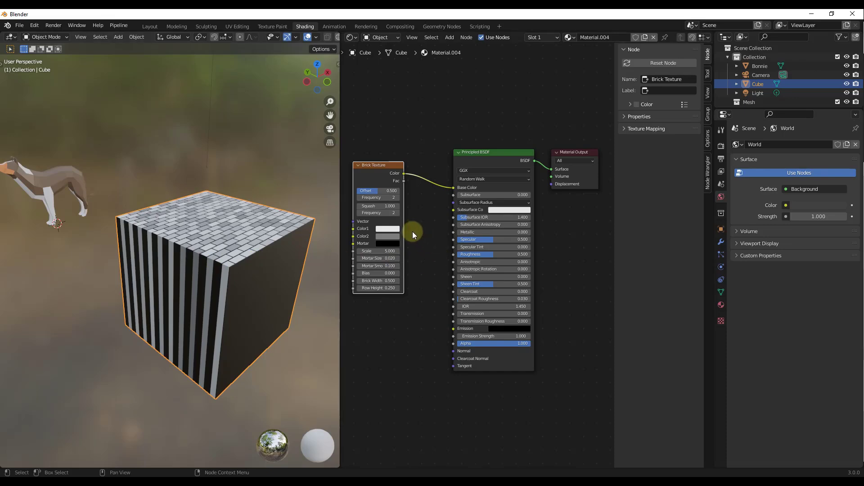
middle_click_drag(257, 228, 231, 252)
scroll(269, 240, "up", 2)
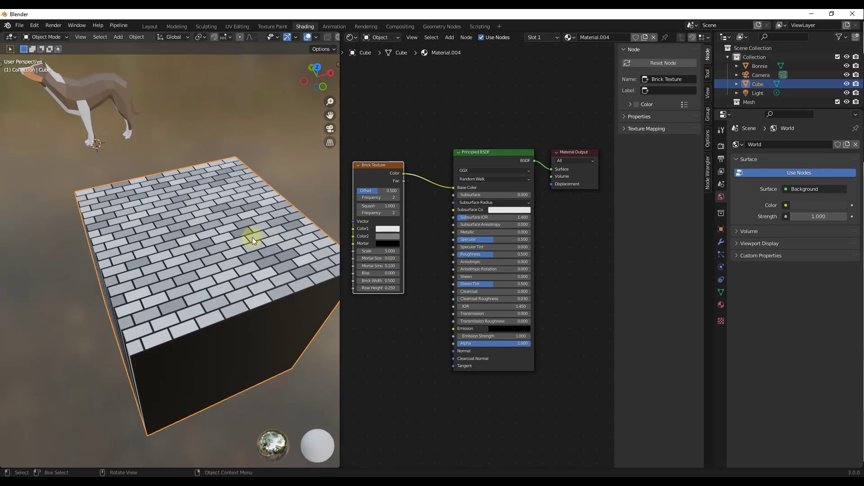
scroll(369, 176, "up", 3)
Step: Try a Brick Texture Offset of about 0.523 and view the brick rows up close
scroll(369, 177, "down", 2)
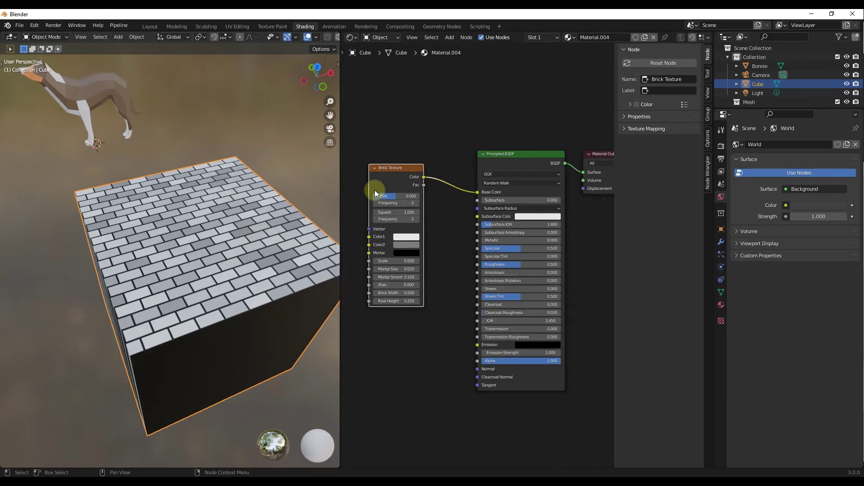
scroll(375, 192, "up", 3)
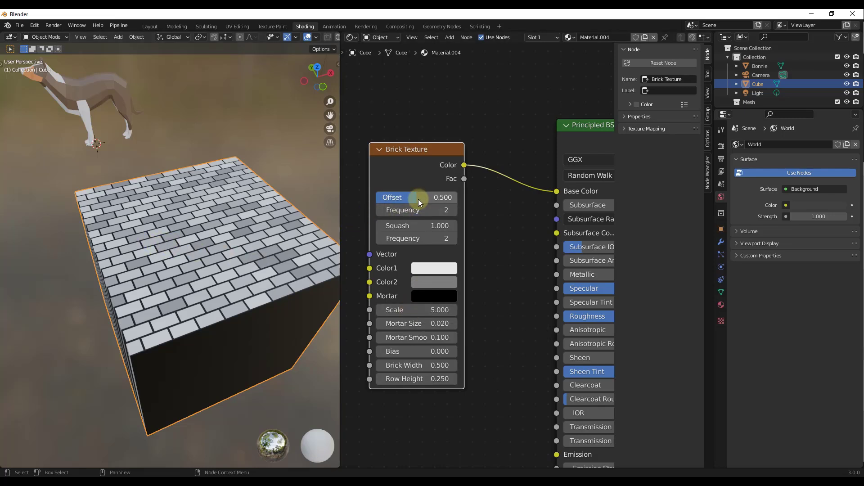
mouse_move(419, 200)
left_mouse_down()
mouse_move(465, 198)
mouse_move(370, 197)
mouse_move(426, 196)
left_mouse_up()
scroll(210, 234, "up", 5)
middle_click_drag(173, 249, 173, 296)
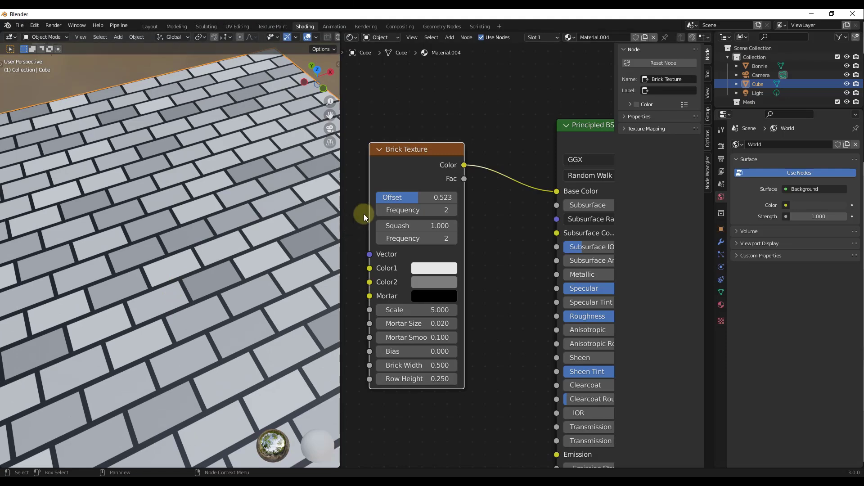
Step: Set the Brick Texture node's Offset to 0.5
left_click(405, 198)
type("0.5")
key("Return")
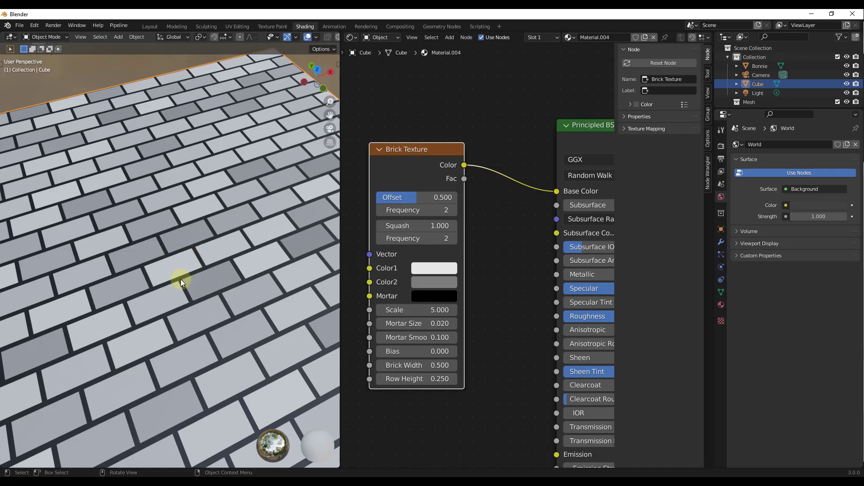
Step: Raise the Brick Texture's offset Frequency step by step to 5
scroll(258, 195, "down", 6)
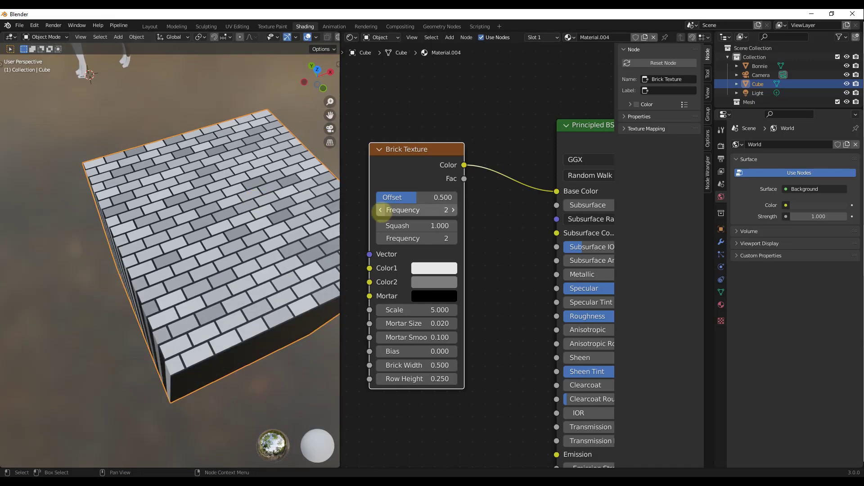
scroll(255, 202, "down", 3)
scroll(254, 198, "up", 4)
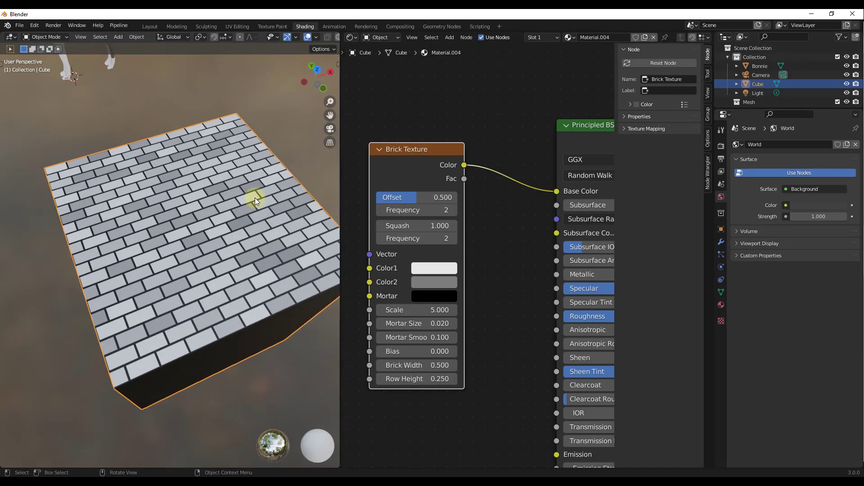
left_click(453, 210)
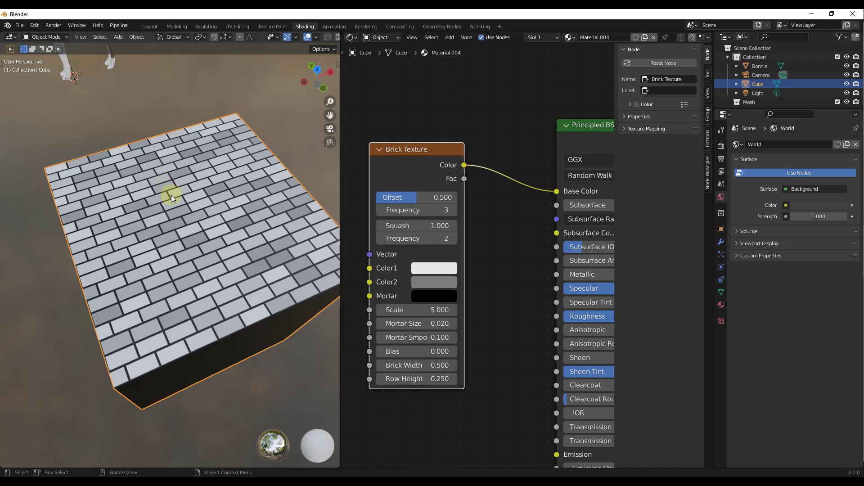
left_click(453, 210)
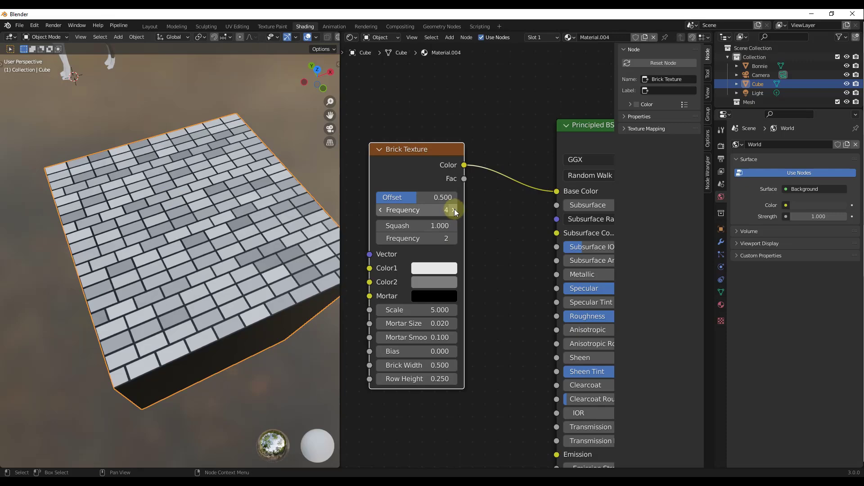
left_click(453, 210)
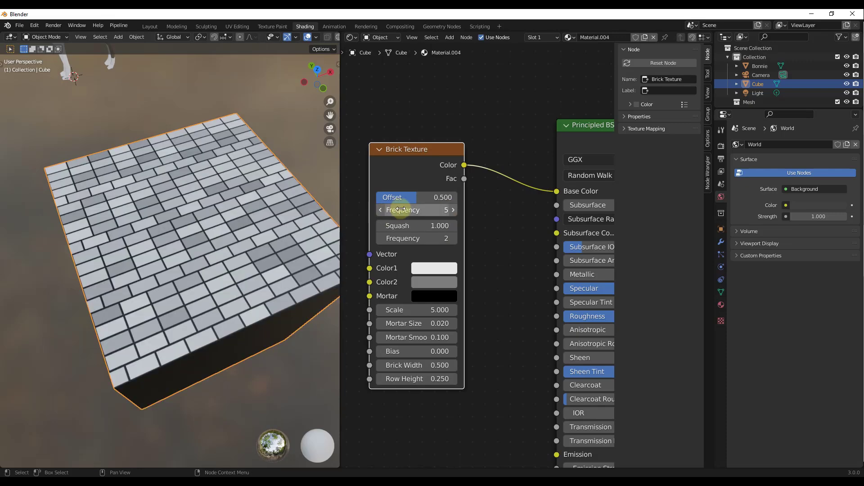
Step: Set the Brick Texture's offset Frequency to 2
left_click(401, 209)
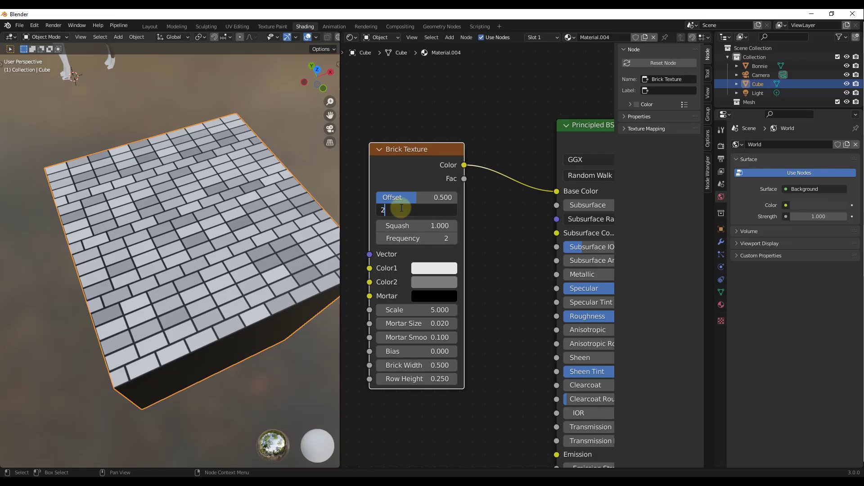
type("2")
key("Return")
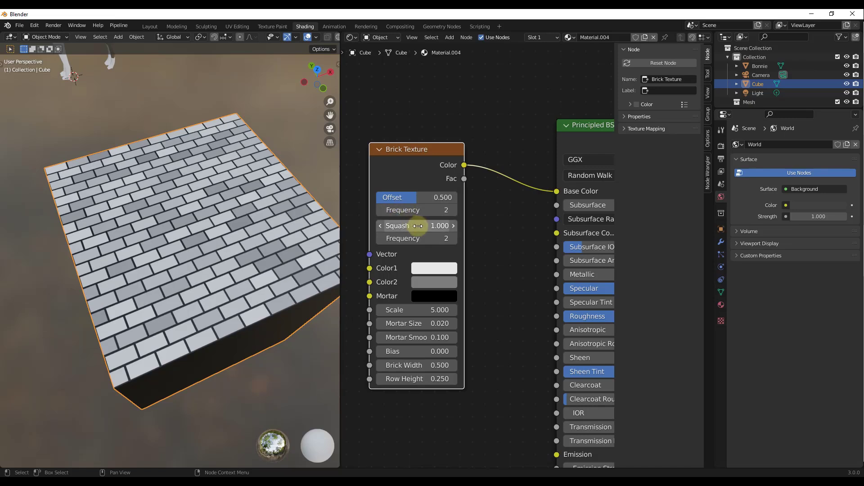
Step: Raise the Brick Texture's Squash to 1.4 and its squash Frequency to 4
left_click_drag(418, 226, 422, 226)
left_click(453, 225)
left_click(452, 225)
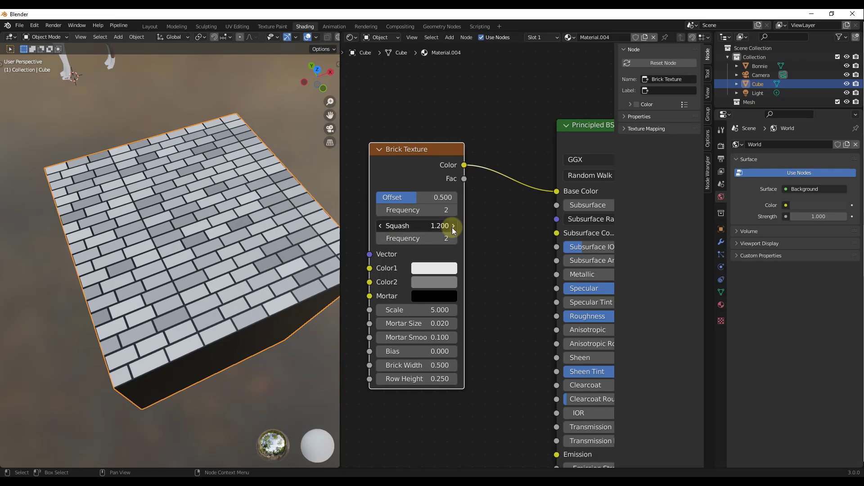
left_click(453, 226)
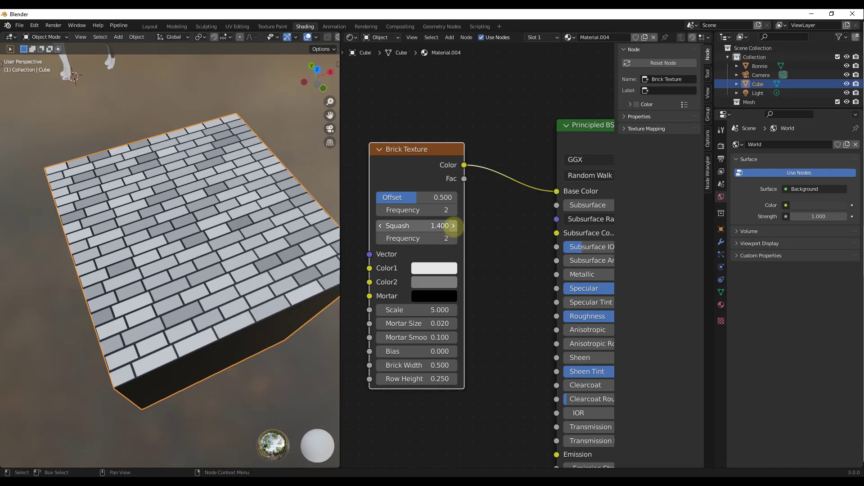
left_click(453, 226)
left_click(453, 238)
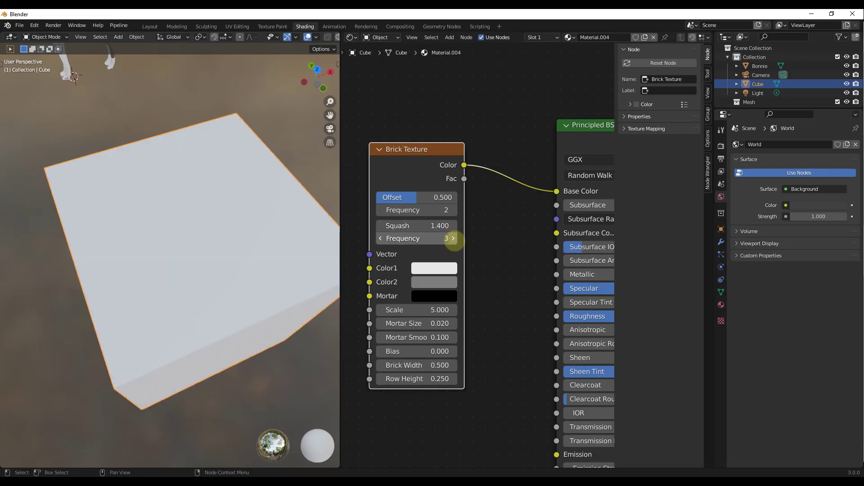
left_click(453, 238)
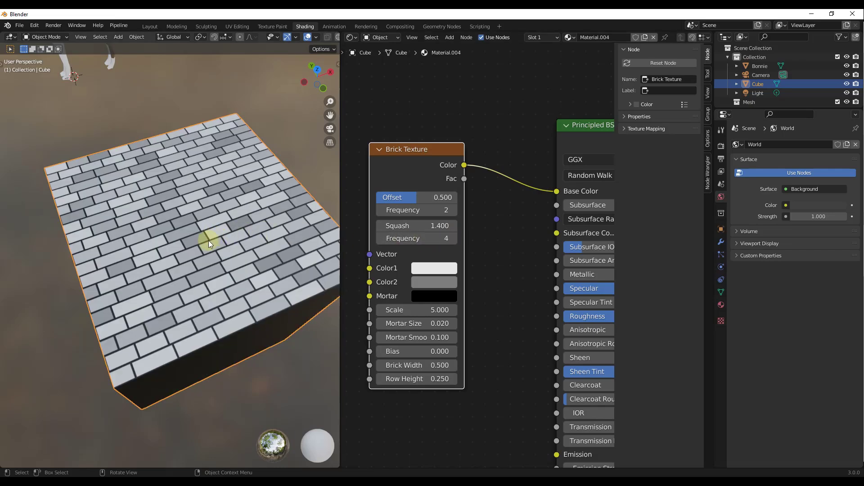
middle_click_drag(179, 287, 181, 302)
Step: Set the Brick Texture's squash Frequency to 2 and its Squash to 1
left_click(412, 239)
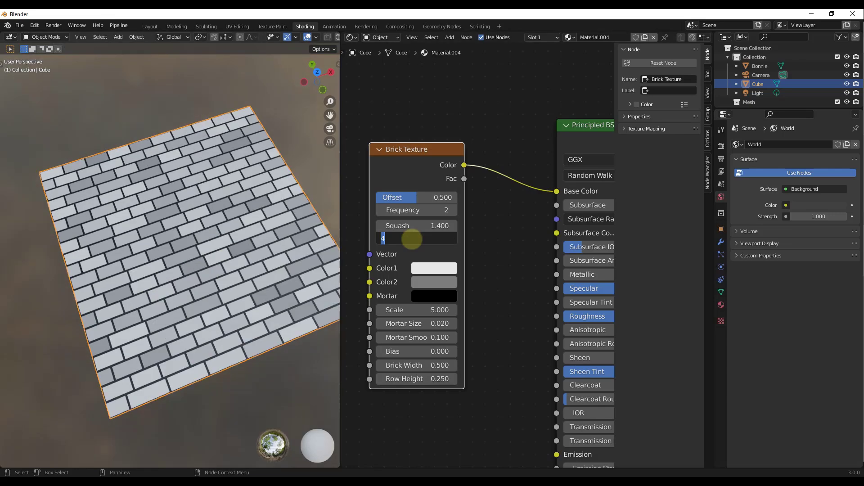
type("2")
key("Return")
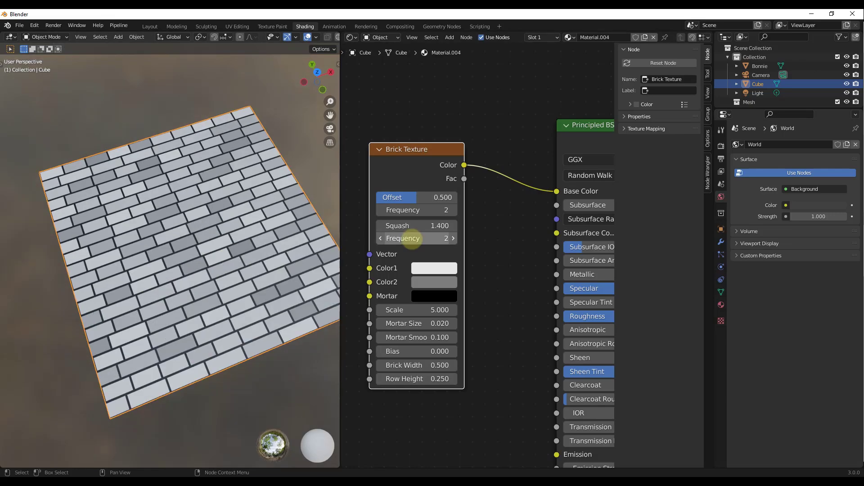
left_click(421, 229)
type("1")
key("Return")
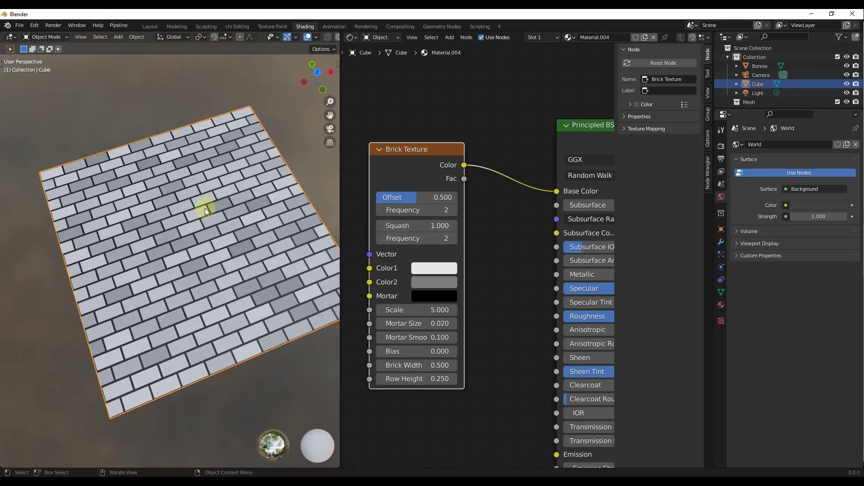
middle_click_drag(186, 333, 260, 311)
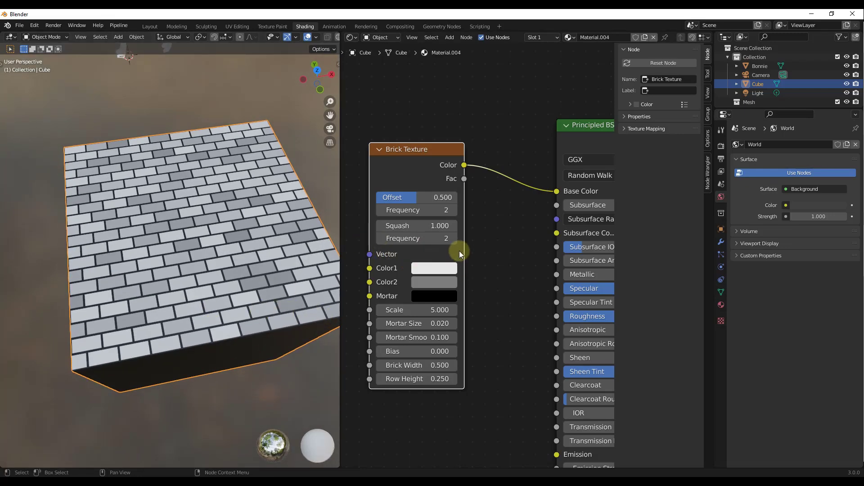
scroll(157, 315, "down", 2)
middle_click_drag(156, 315, 178, 226)
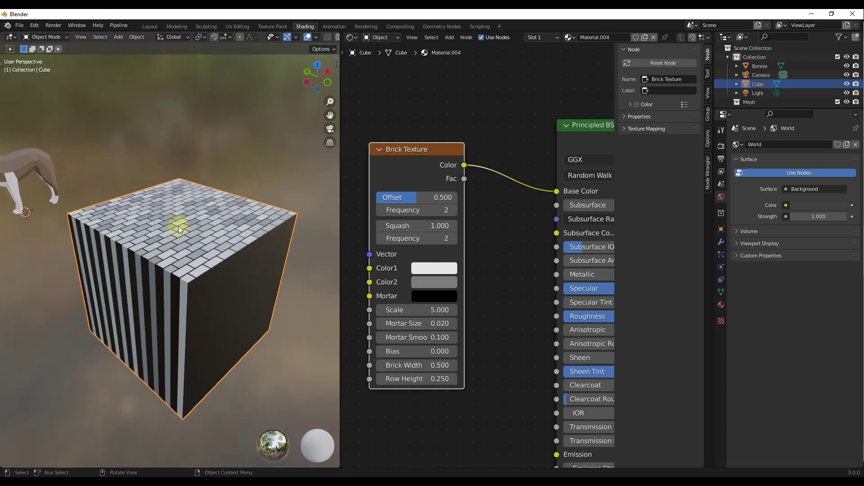
Step: Add a Texture Coordinate node beside the Brick Texture and connect its UV output to the Brick Texture's Vector input
scroll(500, 252, "down", 4)
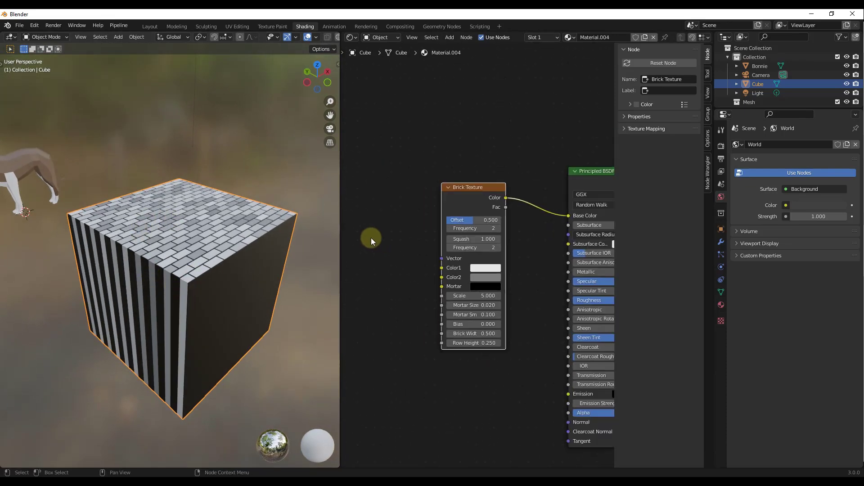
scroll(394, 242, "up", 2)
key("shift+a")
left_click(404, 212)
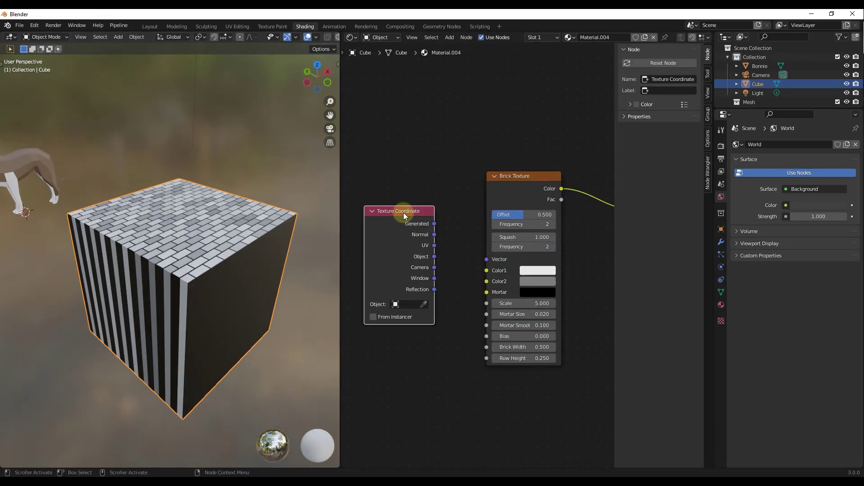
left_click(396, 213)
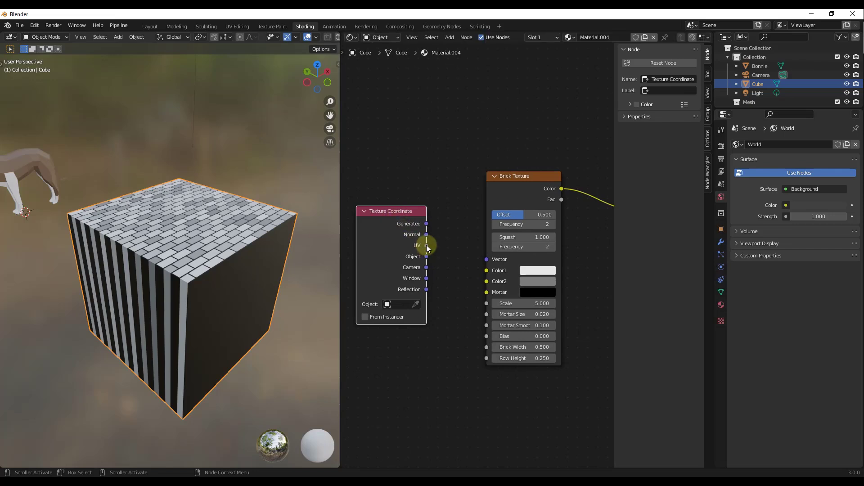
left_click_drag(427, 246, 488, 257)
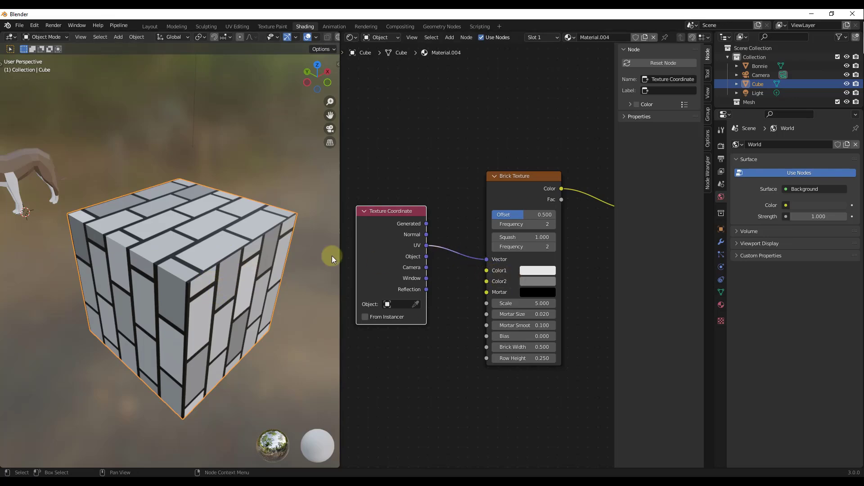
Step: Unwrap the cube's mesh in Edit Mode with Cube Projection and return to Object Mode
middle_click_drag(228, 261, 169, 282)
middle_click_drag(186, 250, 137, 128)
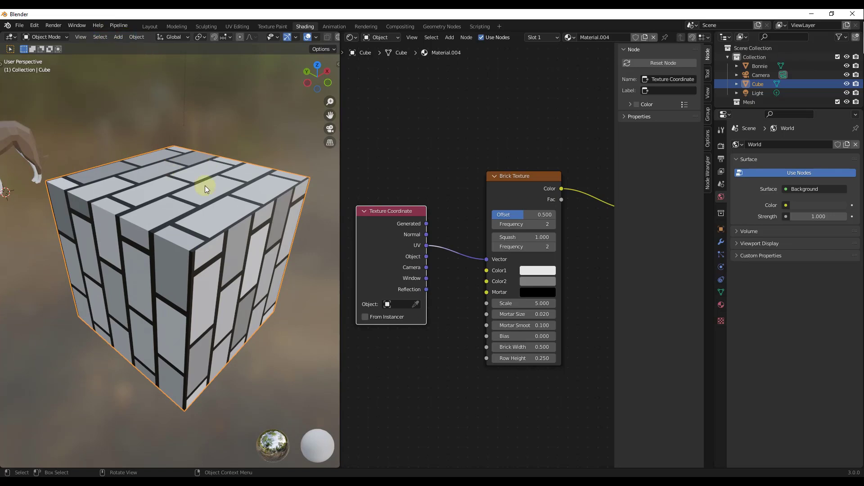
key("Tab")
left_click(237, 37)
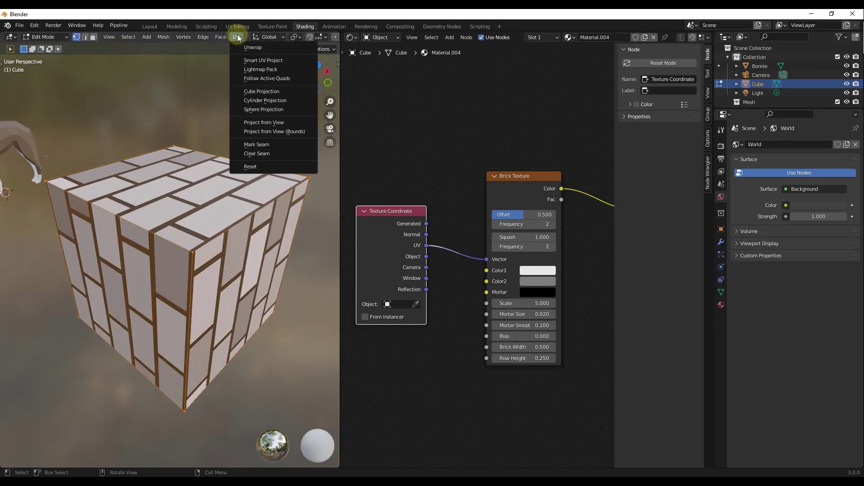
left_click(253, 92)
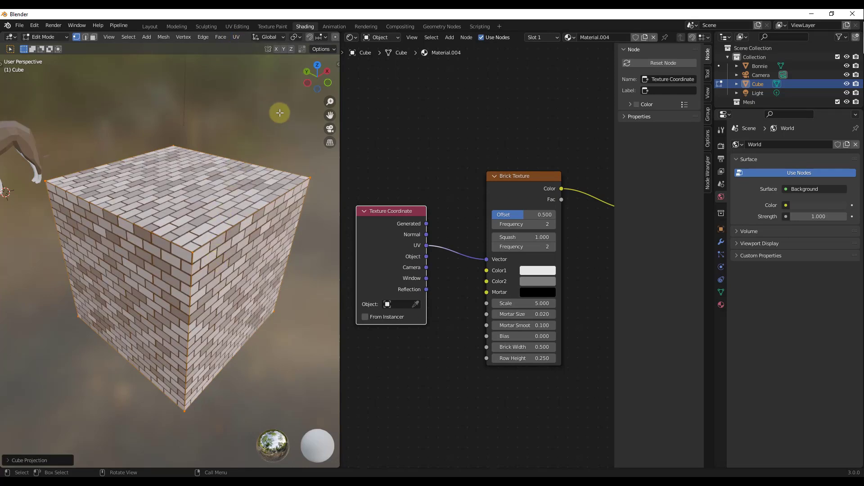
key("Tab")
mouse_move(237, 279)
middle_mouse_down()
mouse_move(232, 244)
mouse_move(225, 275)
mouse_move(244, 271)
middle_mouse_up()
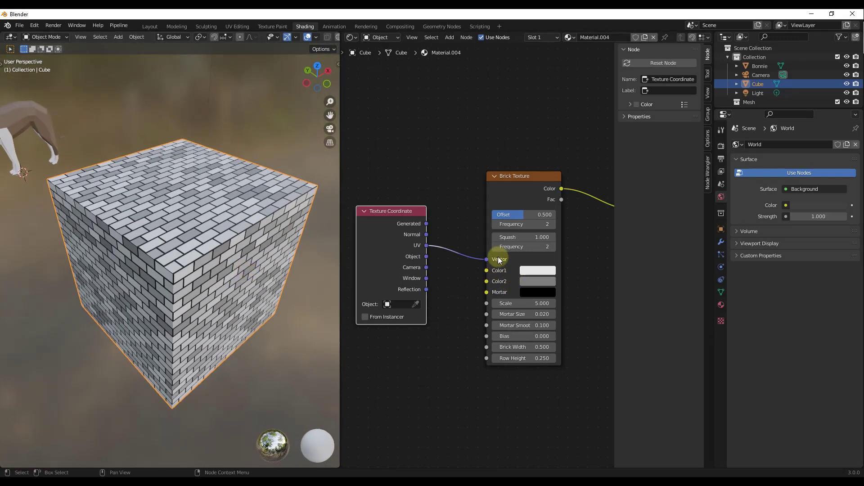
Step: Move the Brick Texture node slightly lower and change its Color1 to a salmon orange
scroll(523, 170, "down", 2)
left_click_drag(522, 200, 519, 234)
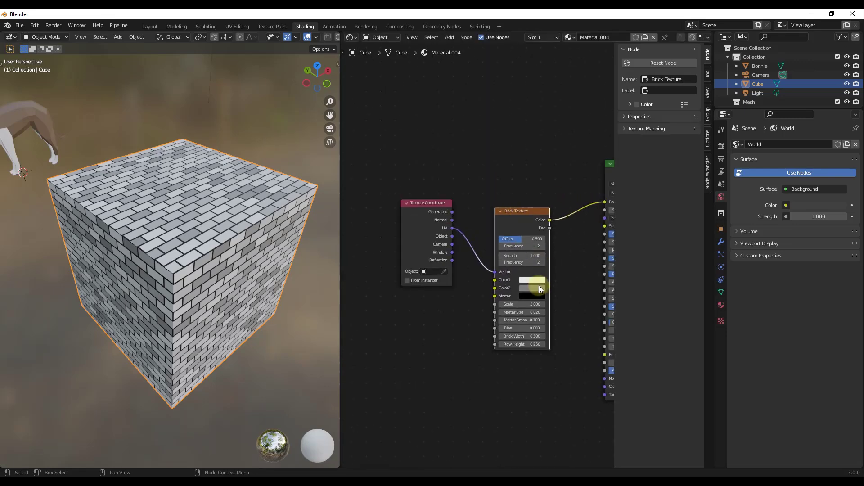
scroll(532, 283, "up", 4)
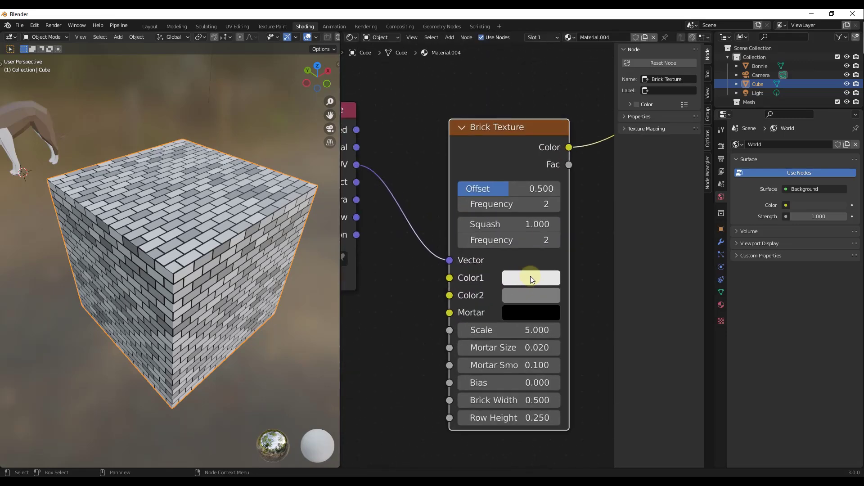
left_click(530, 278)
mouse_move(558, 124)
left_mouse_down()
mouse_move(550, 137)
mouse_move(560, 140)
left_mouse_up()
mouse_move(640, 58)
left_mouse_down()
mouse_move(640, 91)
mouse_move(640, 66)
left_mouse_up()
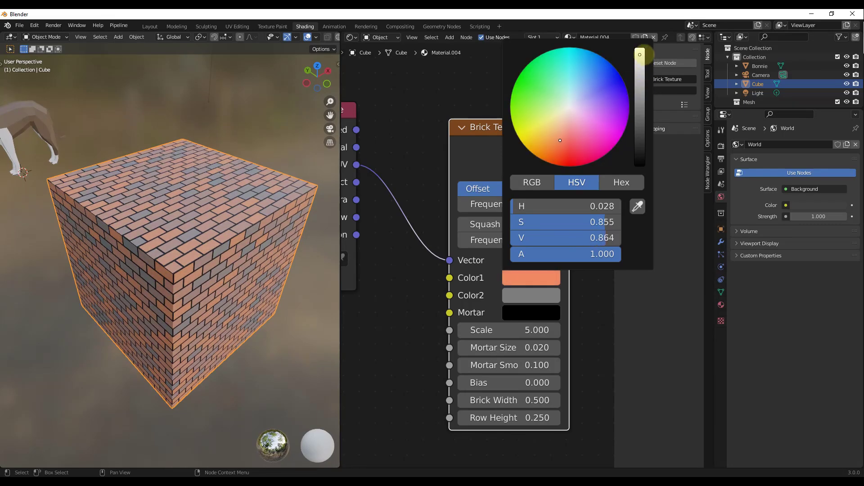
Step: Change the Brick Texture's Color2 to a dark brick red
left_click(528, 295)
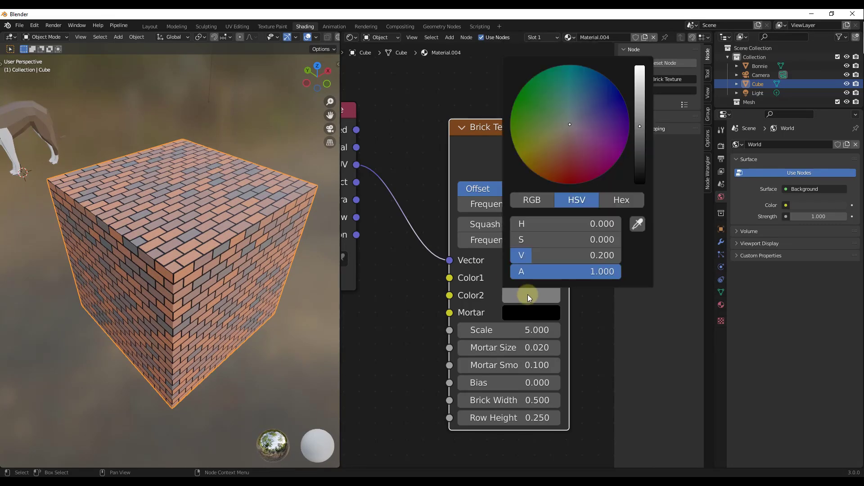
left_click_drag(578, 146, 570, 160)
scroll(144, 258, "up", 6)
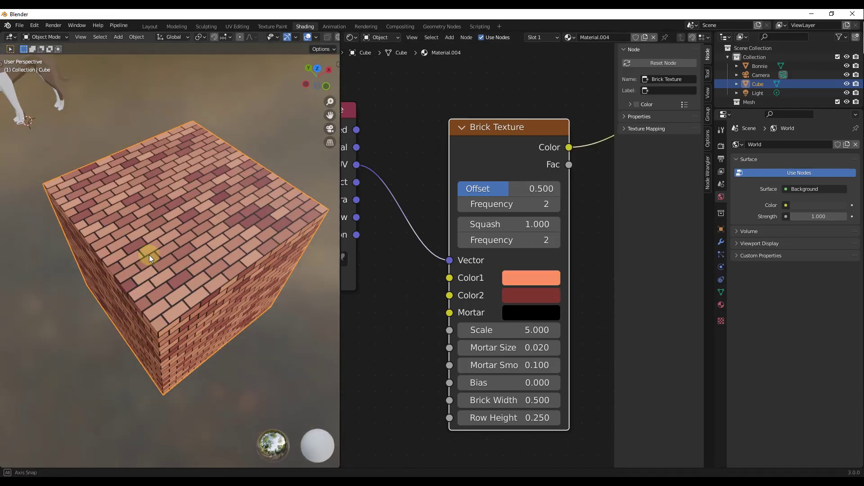
scroll(166, 279, "down", 4)
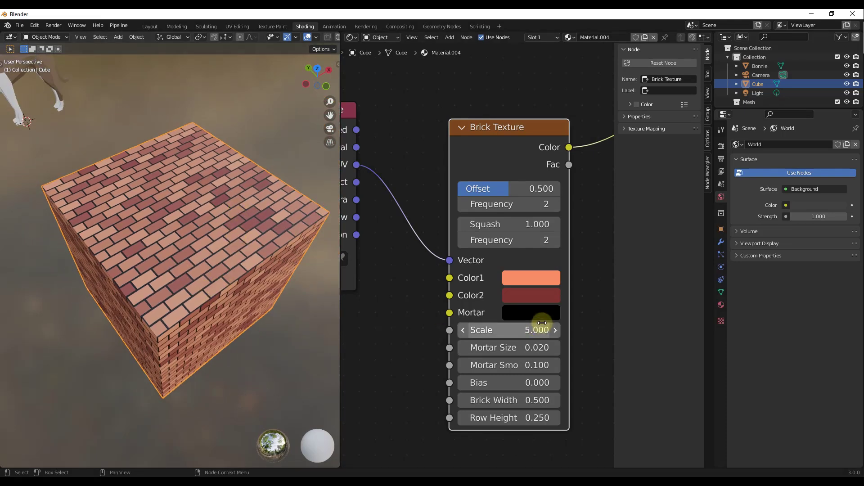
Step: Change the Brick Texture's Mortar color to white
left_click(531, 313)
left_click_drag(641, 163, 648, 198)
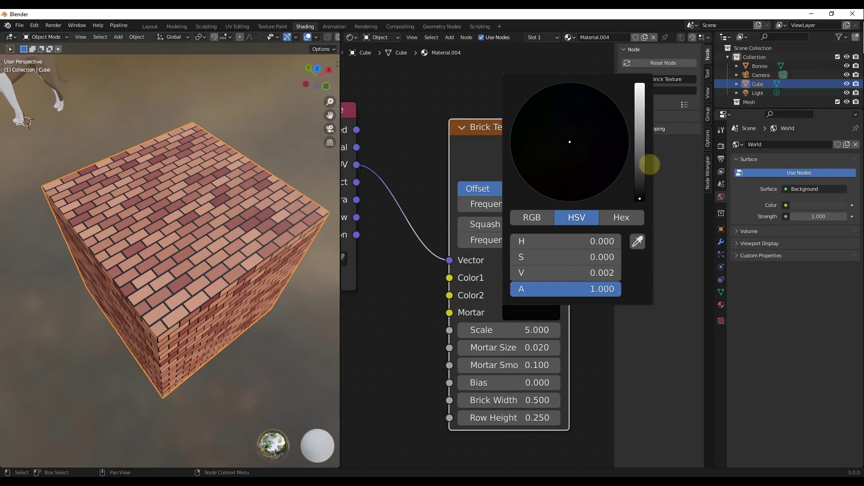
left_click_drag(649, 164, 647, 36)
middle_click_drag(293, 185, 167, 301)
scroll(177, 266, "up", 5)
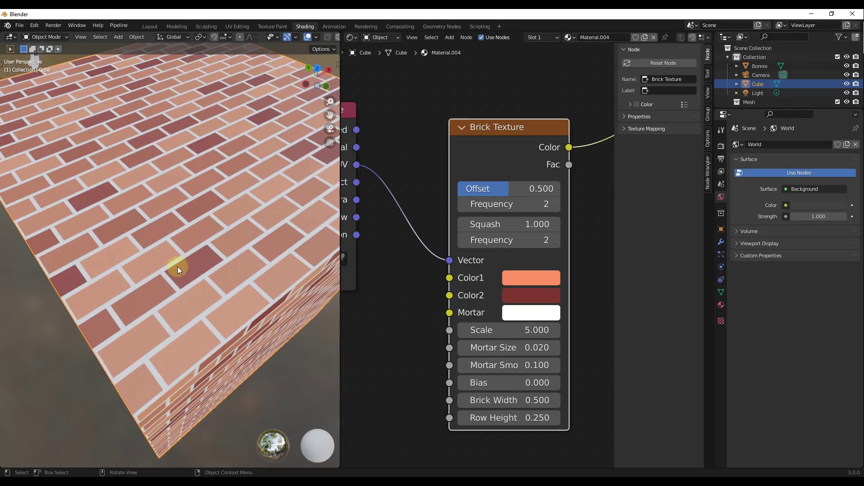
scroll(188, 267, "down", 3)
middle_click_drag(188, 267, 210, 262)
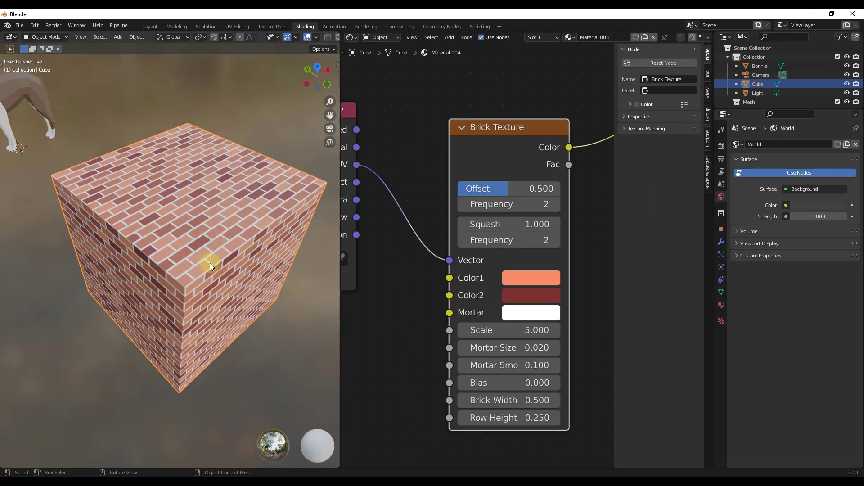
Step: Raise the Brick Texture's Scale to 6
scroll(204, 237, "up", 2)
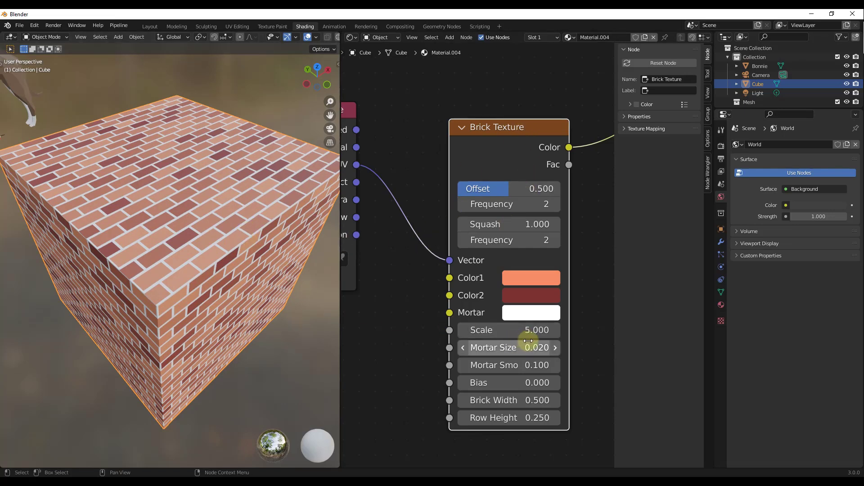
middle_click_drag(313, 272, 314, 292)
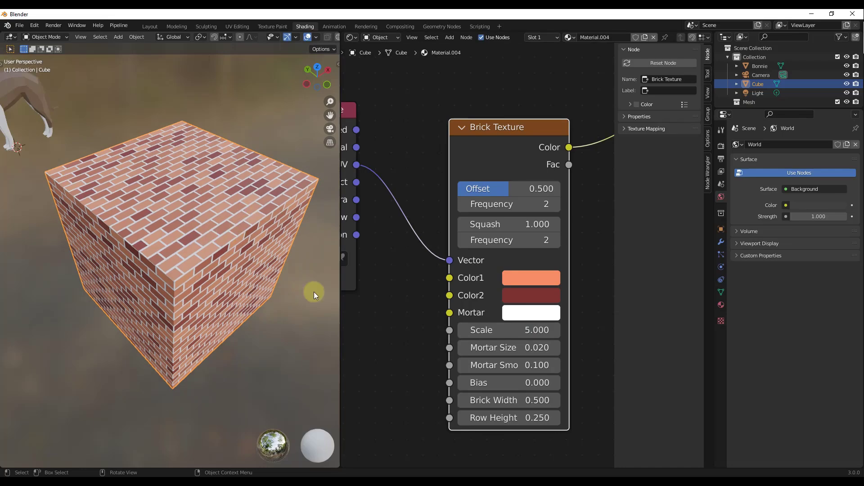
mouse_move(503, 332)
left_mouse_down()
mouse_move(517, 331)
mouse_move(496, 333)
mouse_move(531, 330)
mouse_move(498, 330)
mouse_move(527, 330)
mouse_move(512, 331)
left_mouse_up()
Step: Lower the Brick Texture's Mortar Size to 0, then set it to 0.01
scroll(174, 245, "up", 5)
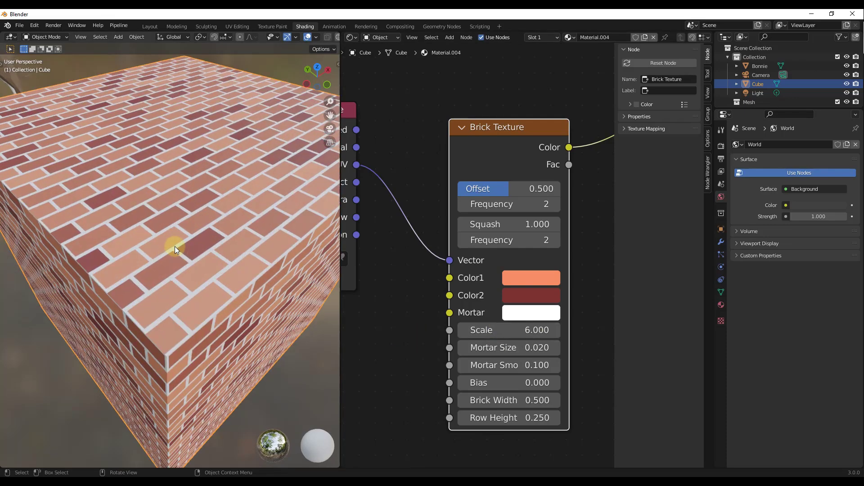
left_click_drag(489, 348, 464, 348)
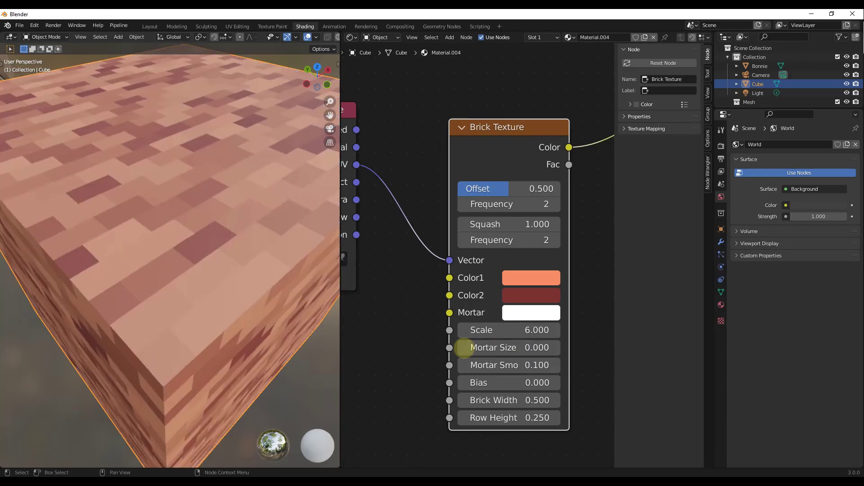
left_click(516, 347)
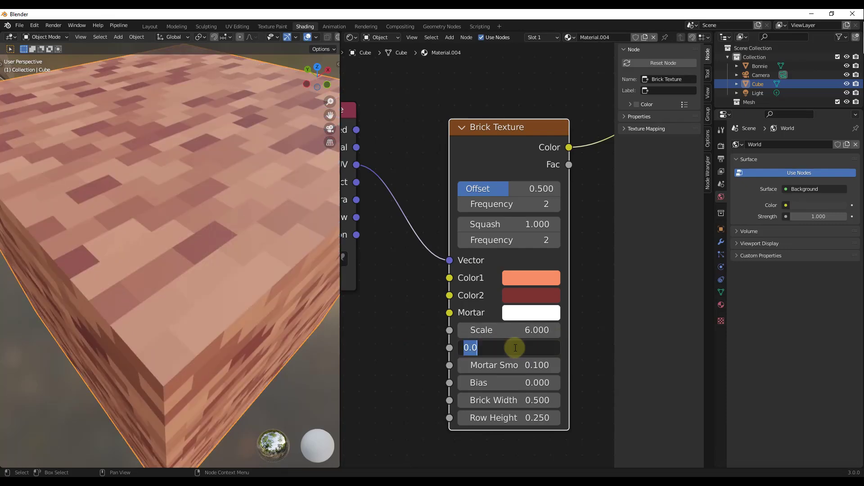
type(".01")
key("Return")
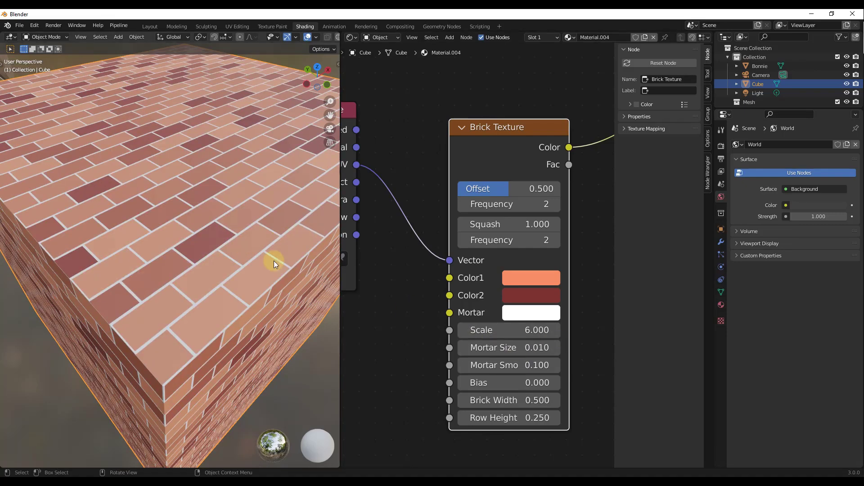
Step: Try a Mortar Size of 0.03 on the Brick Texture, then adjust it to 0.025
left_click(491, 347)
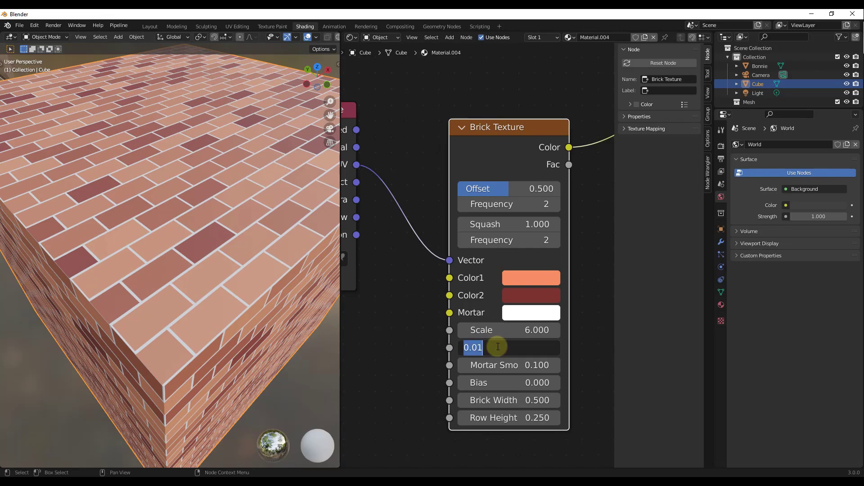
type(".03")
key("Return")
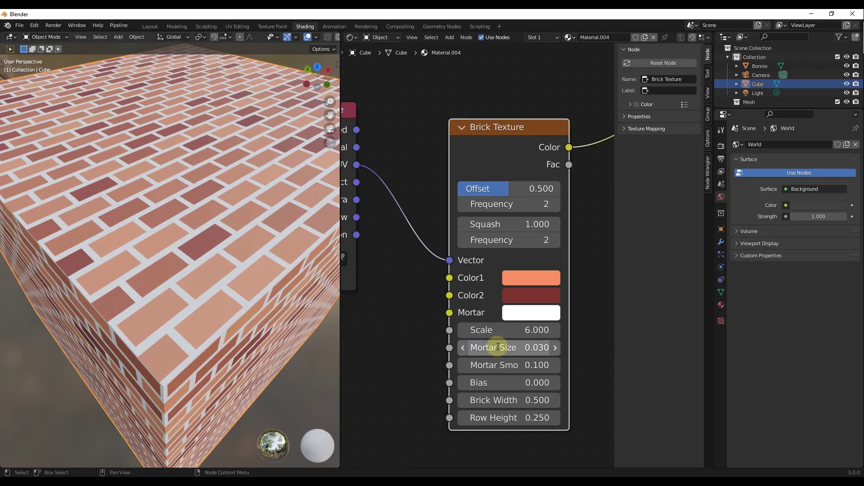
left_click(554, 348)
left_click(463, 348)
left_click(462, 348)
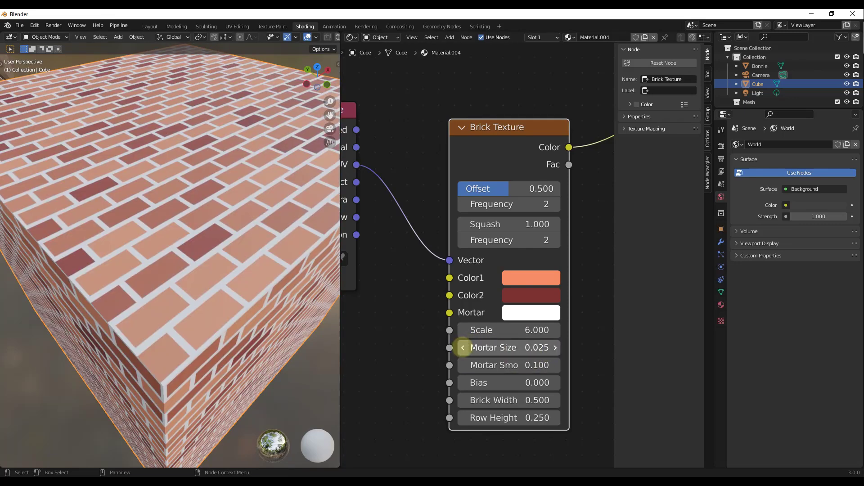
Step: Set the Brick Texture's Mortar Size back to 0.01
left_click(526, 350)
type(".01")
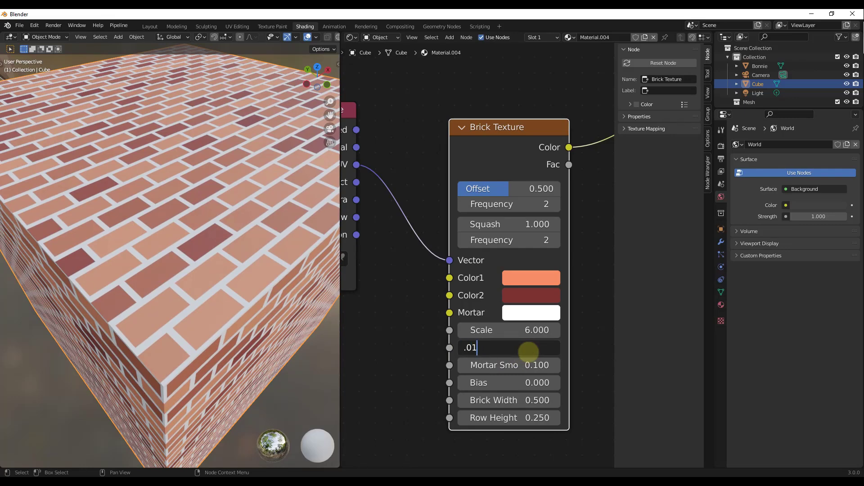
key("Return")
Step: Set the Brick Texture's Mortar Smooth to 1 while viewing the mortar joints up close
scroll(135, 304, "up", 8)
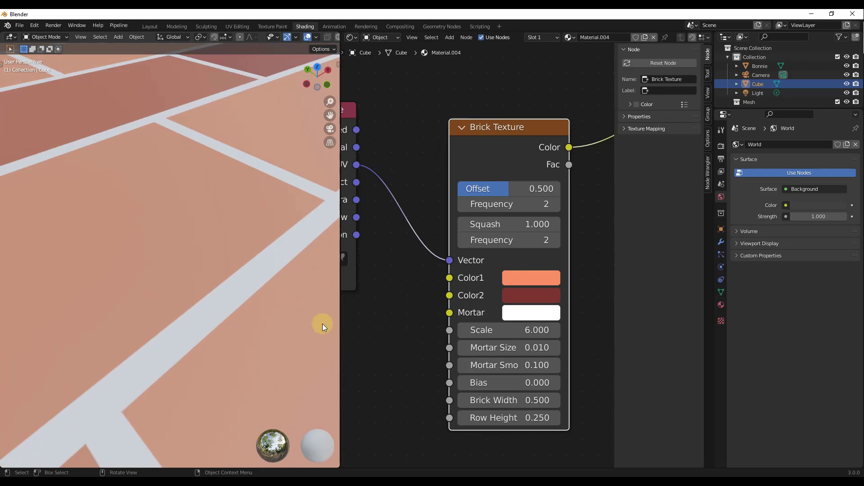
left_click(518, 365)
type("1")
key("Return")
left_click_drag(513, 365, 512, 368)
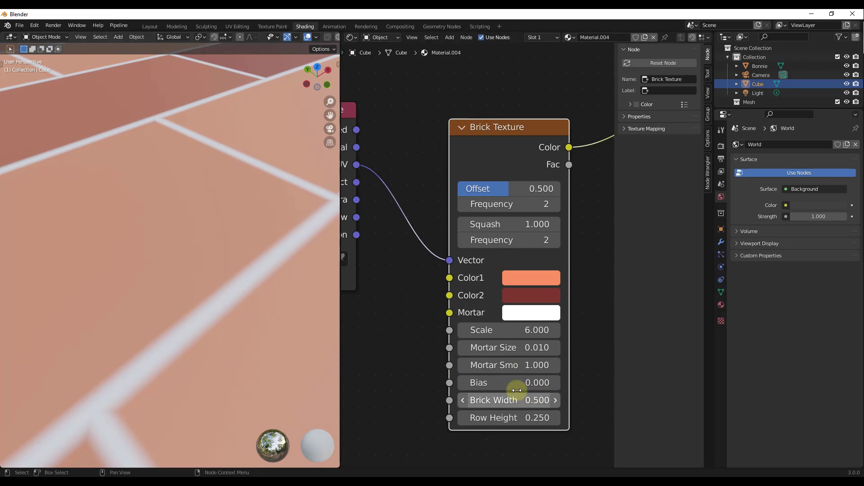
Step: Lower the Brick Texture's Mortar Smooth to 0, then raise it to 0.5
left_click_drag(521, 363, 492, 363)
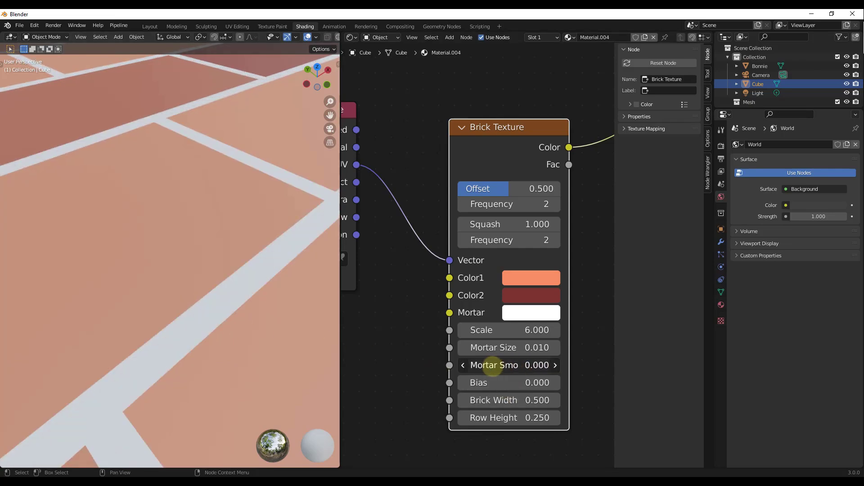
left_click(556, 365)
left_click(555, 365)
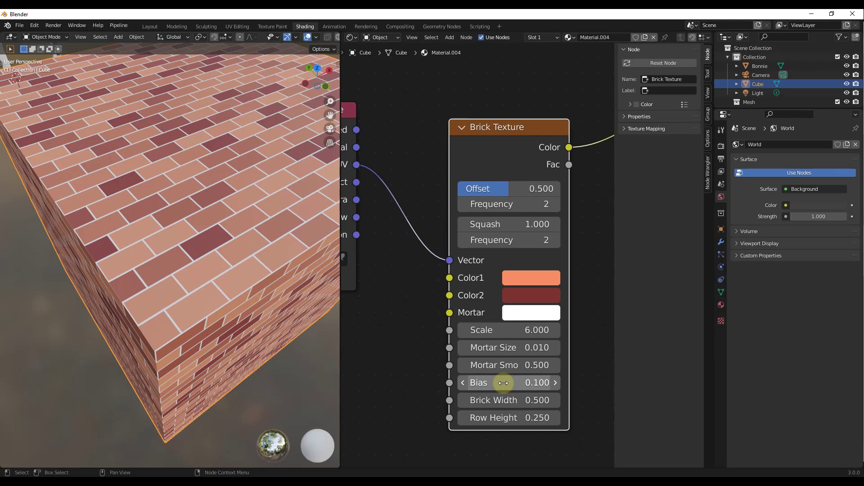
Step: Set the Brick Texture's Bias to 0
double_click(504, 383)
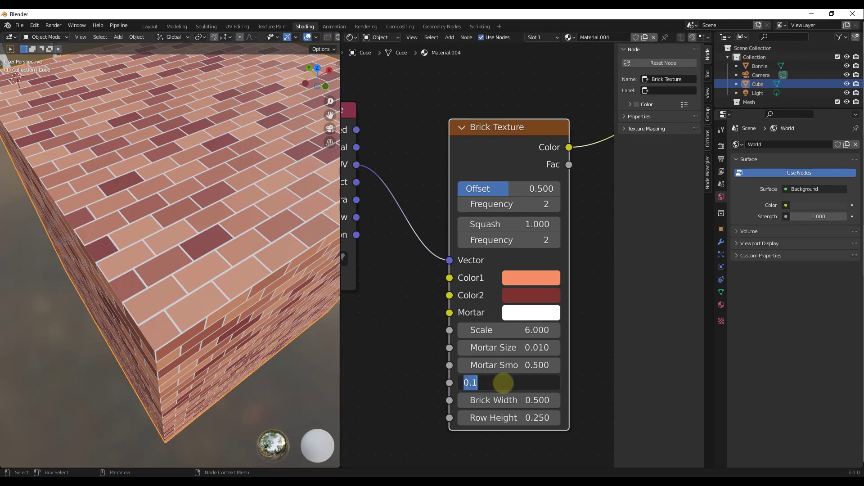
type("0")
key("Return")
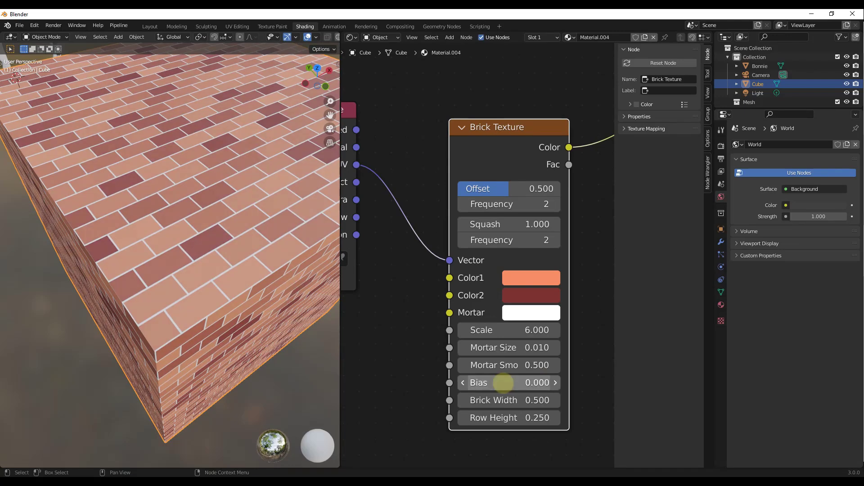
Step: Set the Brick Texture's Bias to -1 so that only Color1 is used
double_click(521, 381)
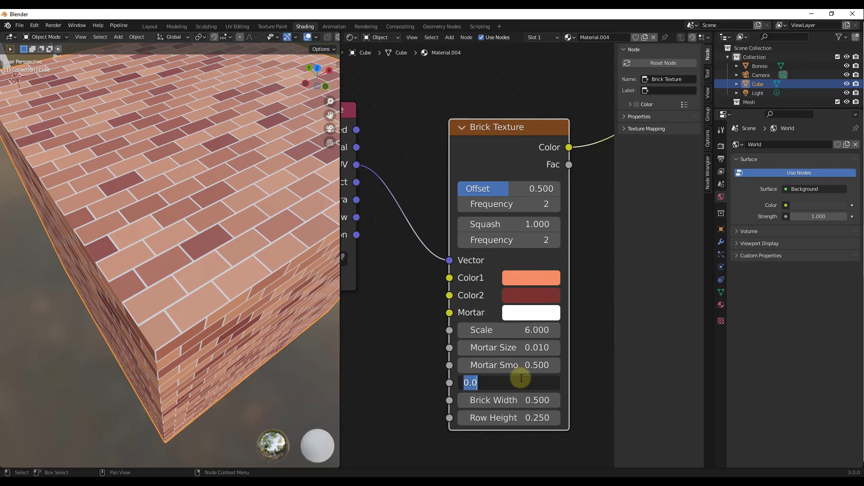
type("-1")
key("Return")
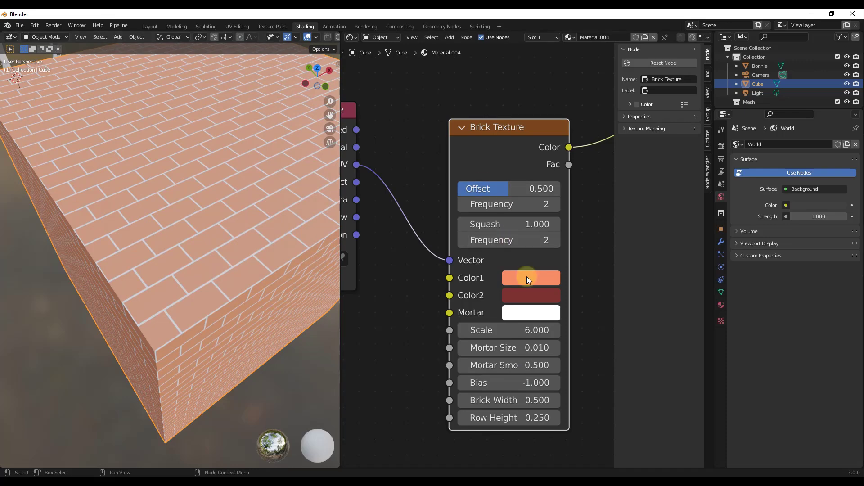
Step: Set the Brick Texture's Bias to 1 so that only Color2 is used
double_click(512, 383)
type("1")
key("Return")
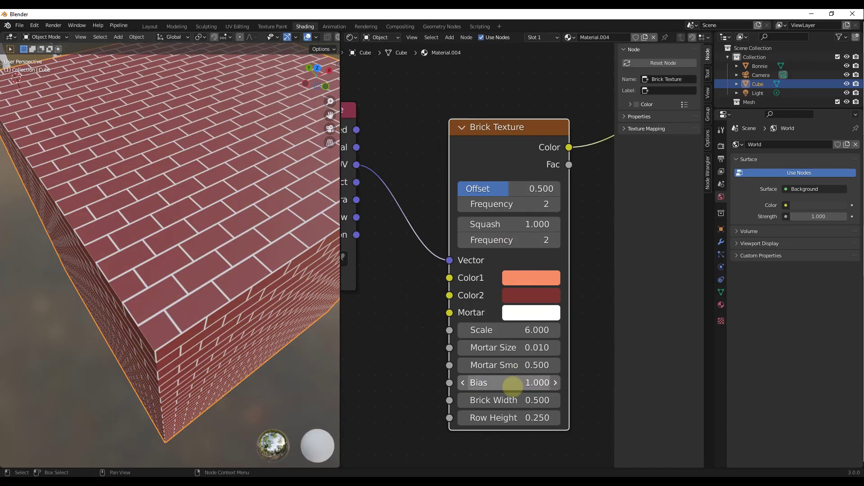
Step: Lower the Brick Texture's Bias to 0.4, then raise it toward Color2 to at least 0.6
left_click_drag(513, 383, 509, 386)
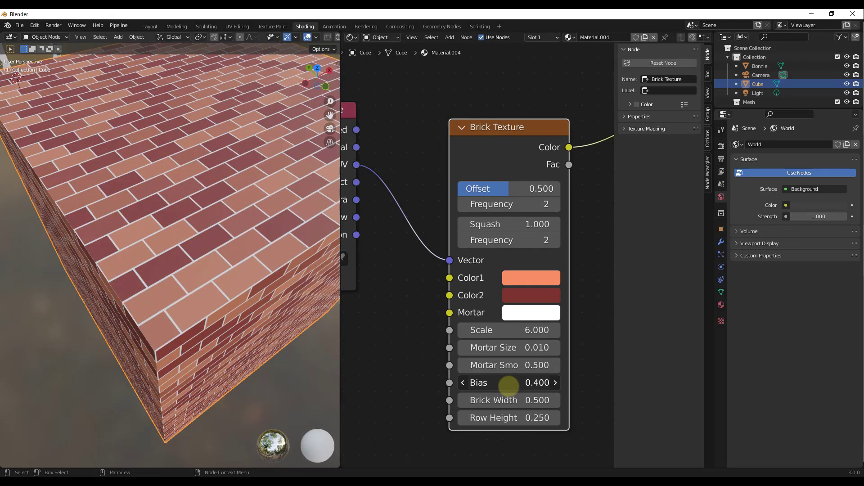
middle_click_drag(31, 290, 169, 143)
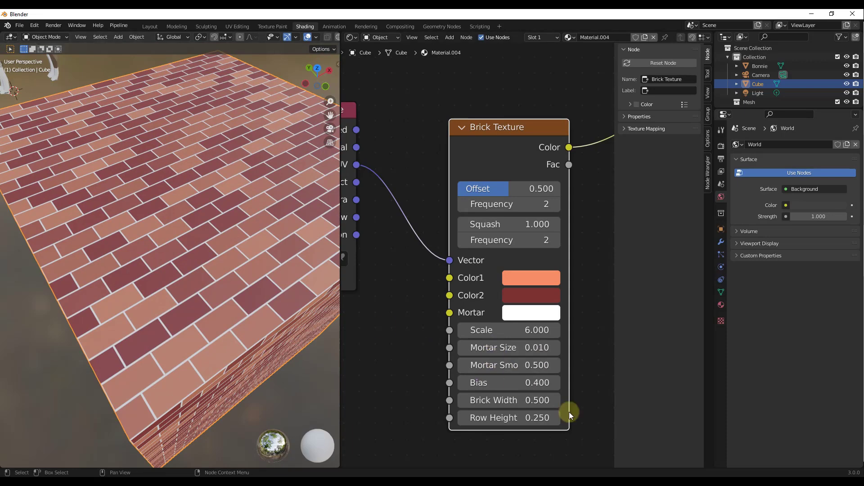
left_click(556, 383)
left_click(556, 384)
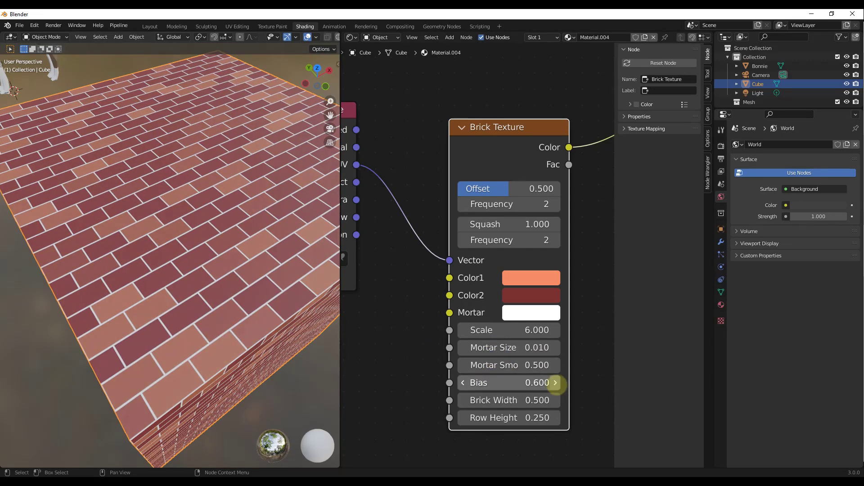
left_click(556, 383)
Step: Lower the Brick Texture's Bias gradually through 0 to -0.5, favouring Color1
left_click(463, 383)
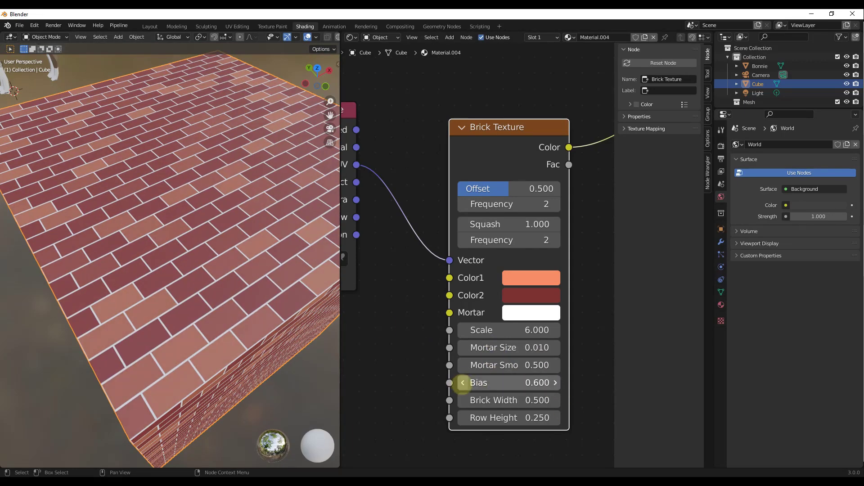
left_click(462, 383)
left_click(463, 383)
left_click(462, 383)
left_click(462, 383)
left_click(462, 383)
left_click(463, 383)
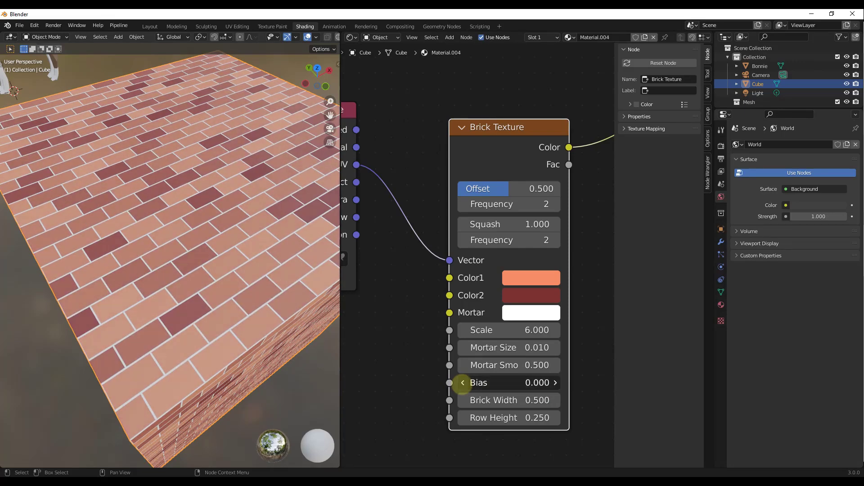
left_click(462, 383)
left_click(463, 384)
left_click(462, 383)
left_click(462, 383)
left_click(463, 383)
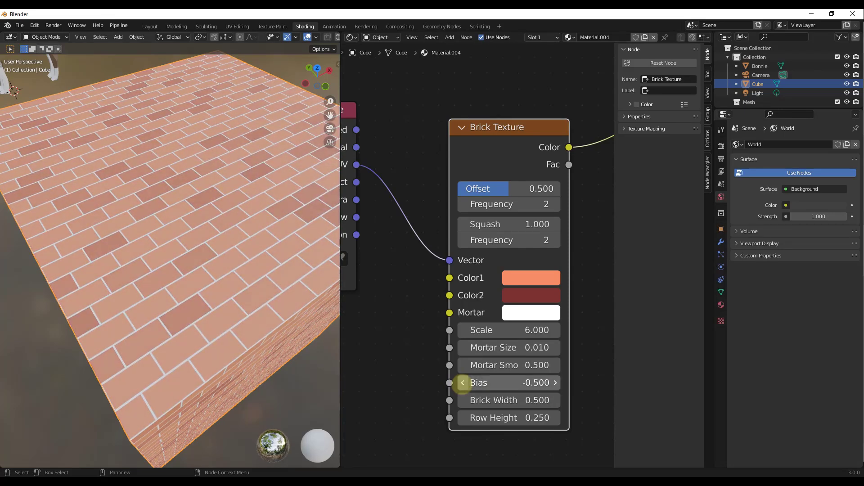
Step: Raise the Brick Texture's Bias gradually to 0.2 for a mix of both brick colors
left_click(556, 383)
left_click(556, 382)
left_click(556, 383)
left_click(556, 383)
left_click(557, 382)
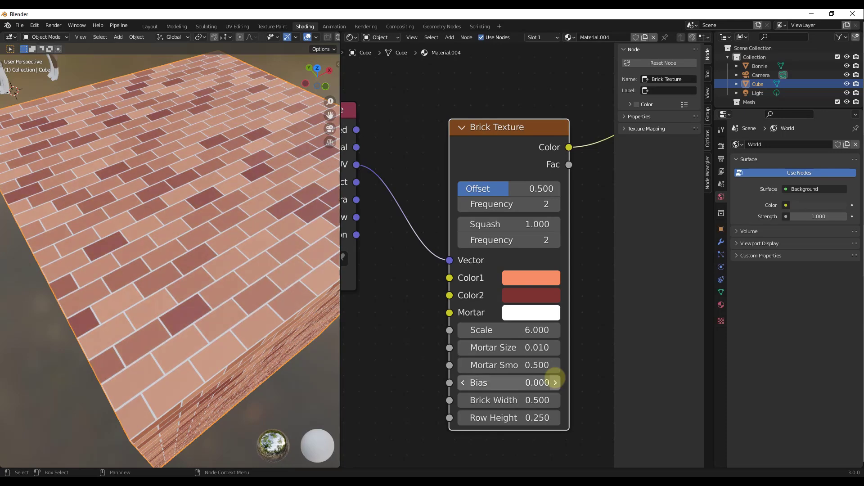
left_click(557, 383)
left_click(556, 383)
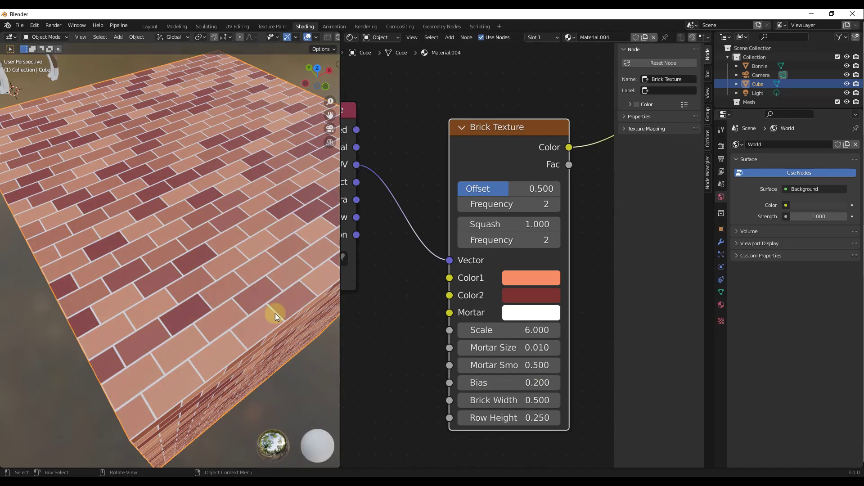
Step: Set the Brick Texture's Brick Width to 0.7, and try a Row Height of 0.75 before returning it to 0.25
middle_click_drag(190, 262, 236, 275)
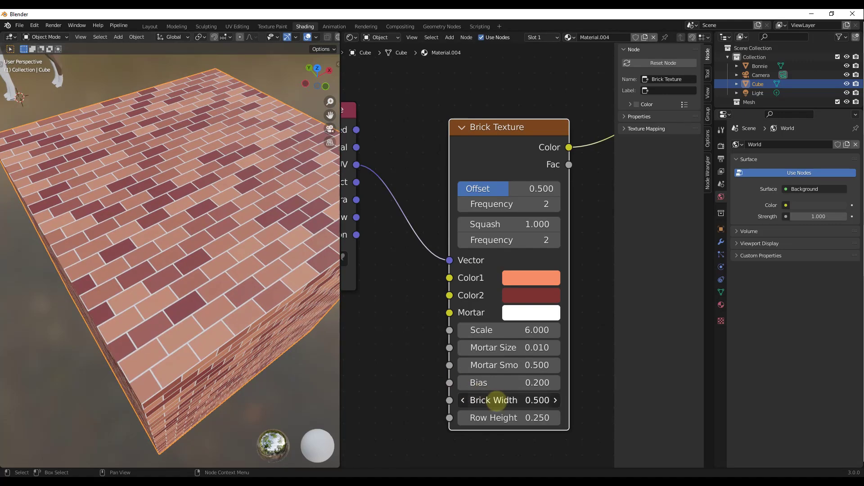
left_click_drag(493, 400, 519, 420)
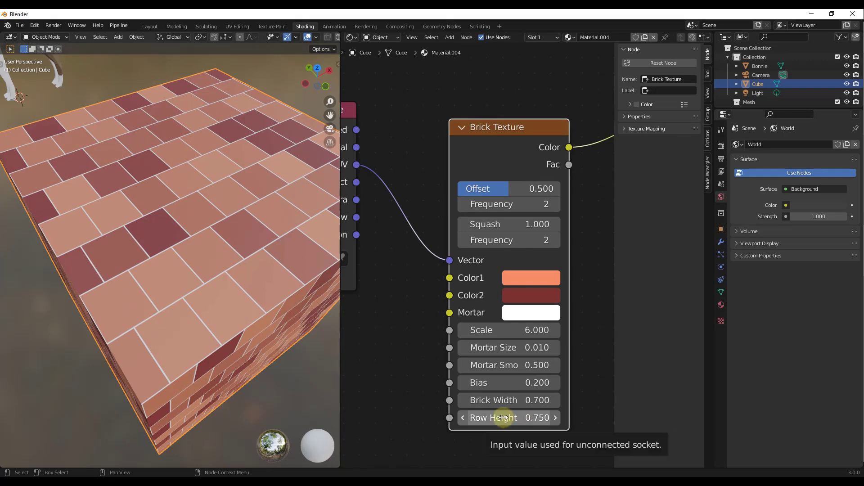
left_click_drag(502, 417, 495, 421)
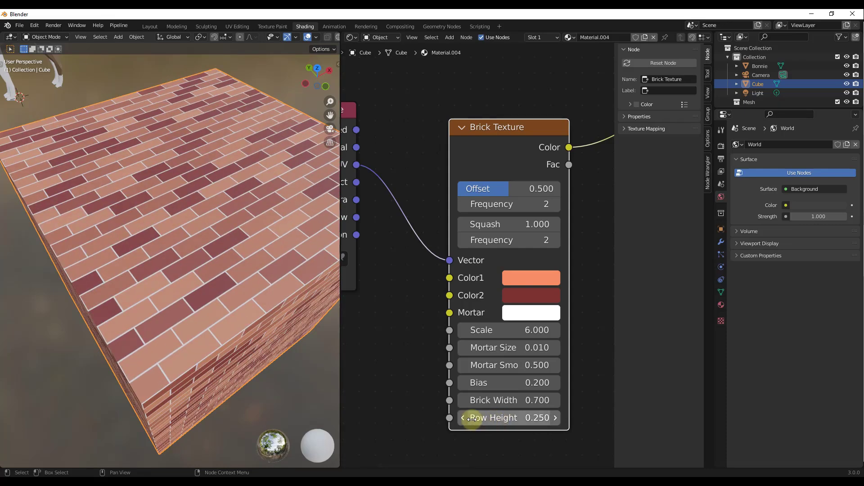
Step: Lower the Brick Texture's Row Height to 0.05, raise it to 0.15, and inspect the thinner bricks on the cube
left_click(463, 418)
left_click(463, 418)
left_click(462, 418)
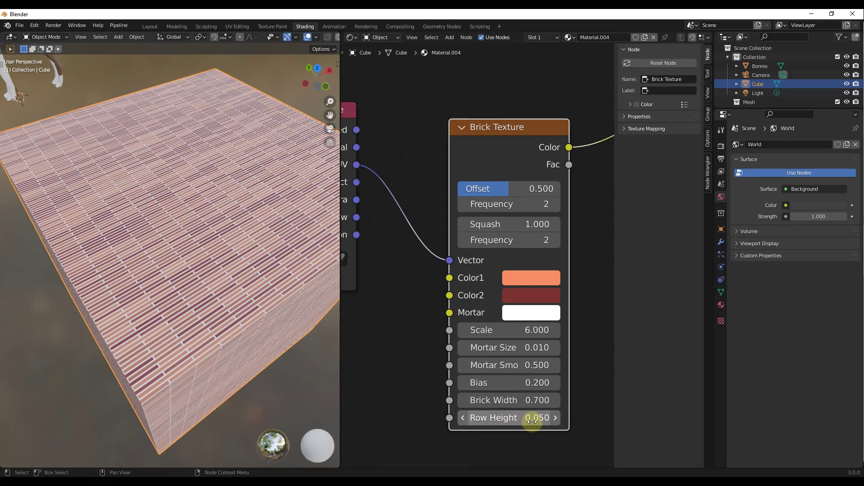
left_click(556, 419)
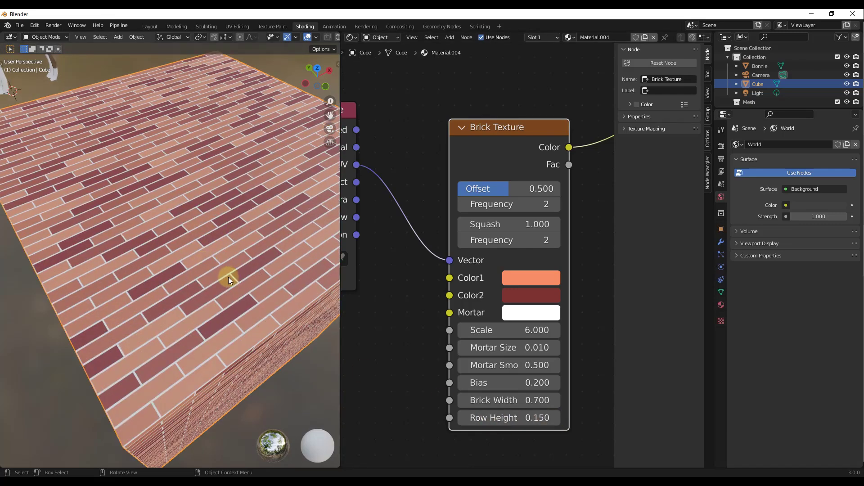
middle_click_drag(228, 277, 213, 255)
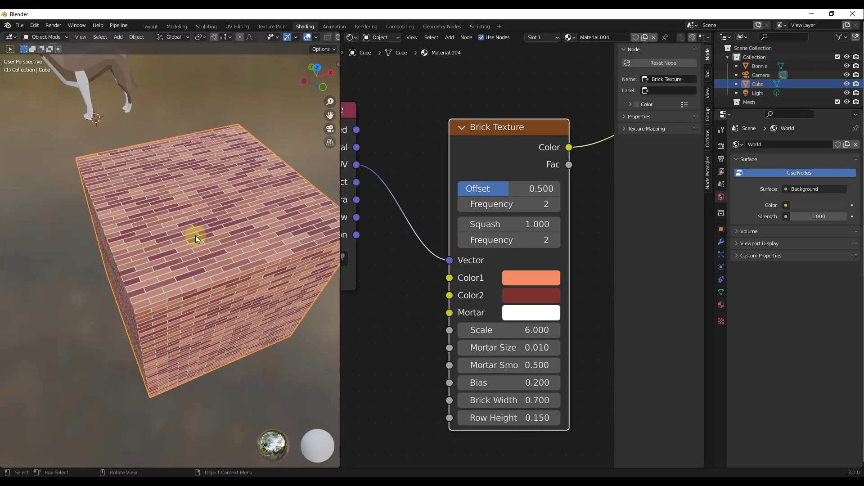
scroll(196, 236, "up", 3)
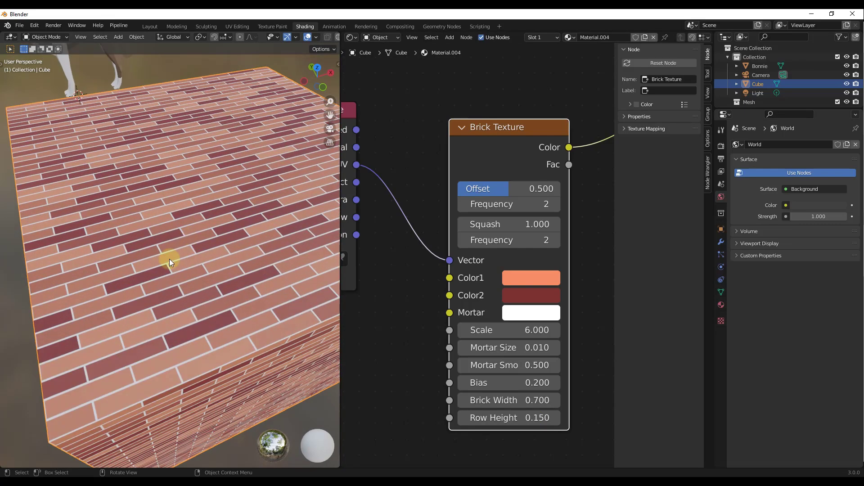
scroll(229, 231, "down", 5)
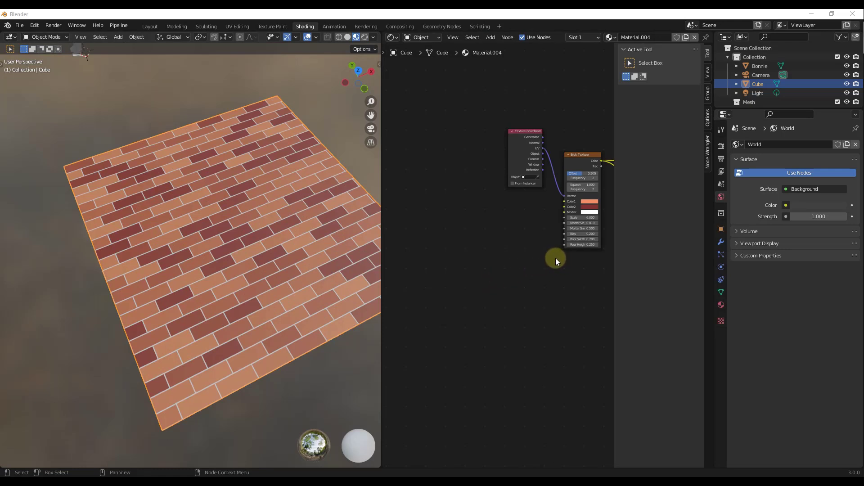
Step: Add a Noise Texture node below and to the left of the Texture Coordinate node
scroll(449, 229, "down", 1)
scroll(564, 196, "up", 4)
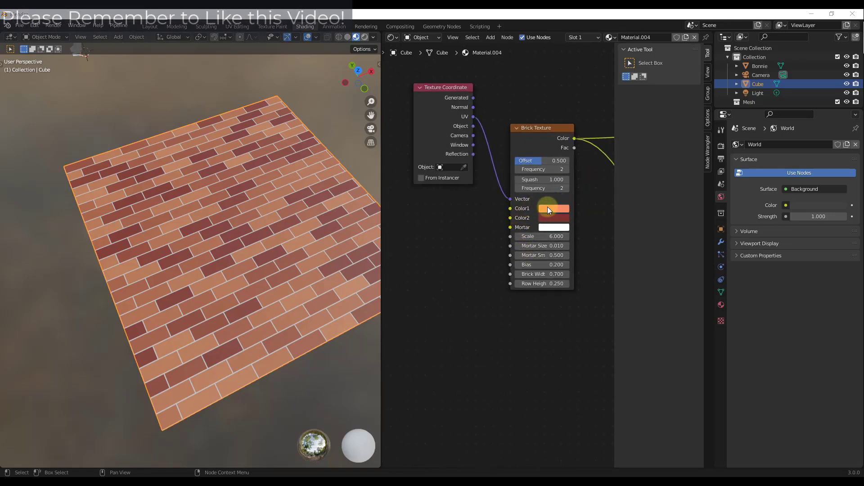
mouse_move(309, 231)
middle_mouse_down()
mouse_move(306, 290)
mouse_move(319, 231)
middle_mouse_up()
scroll(279, 221, "up", 3)
middle_click_drag(229, 239, 197, 254)
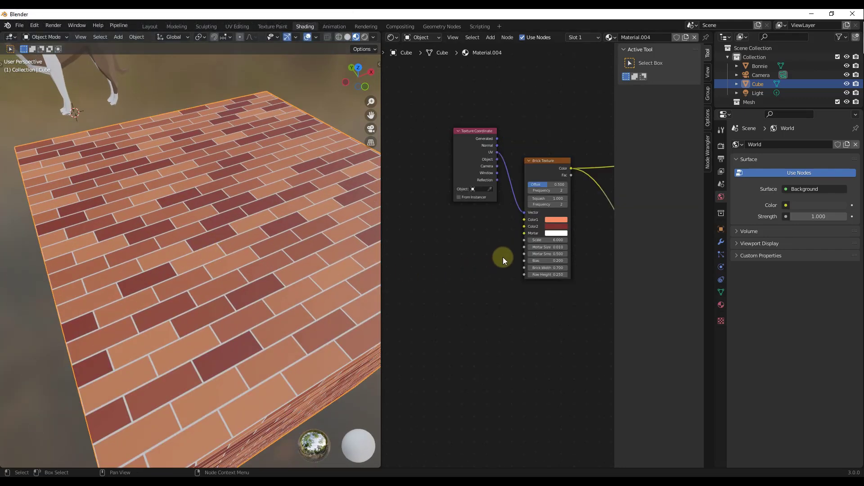
scroll(558, 276, "down", 2)
key("shift+a")
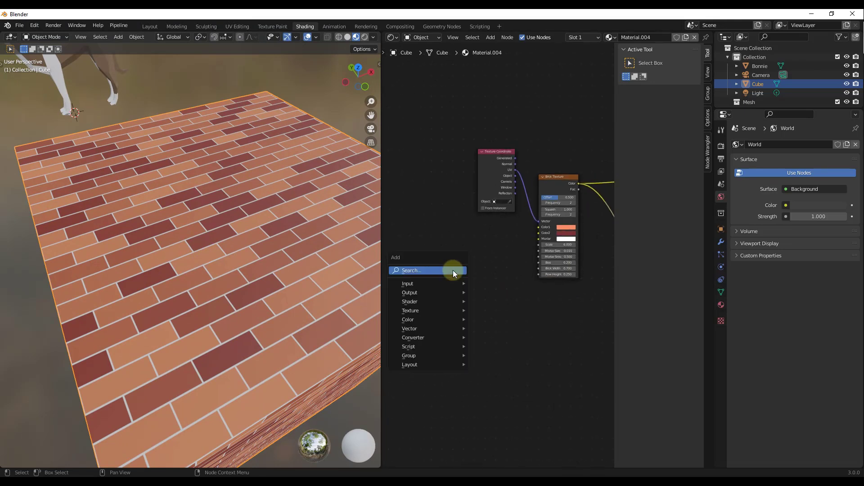
left_click(452, 270)
type("noi")
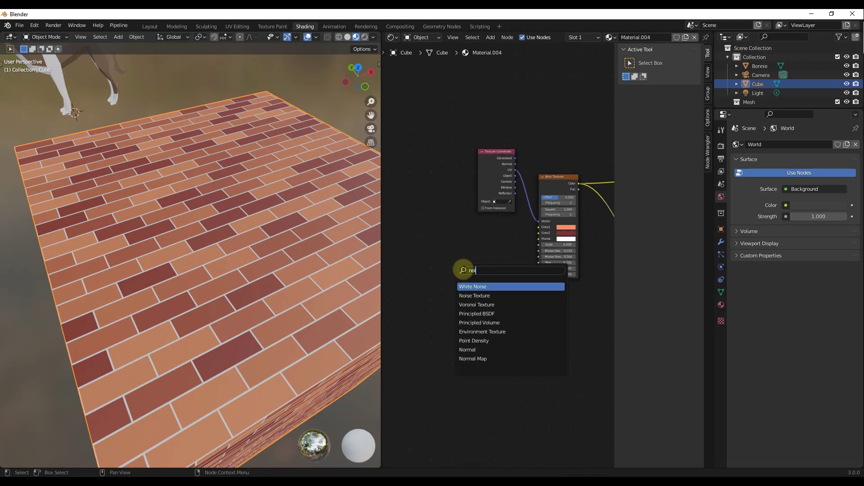
left_click(468, 295)
left_click(431, 255)
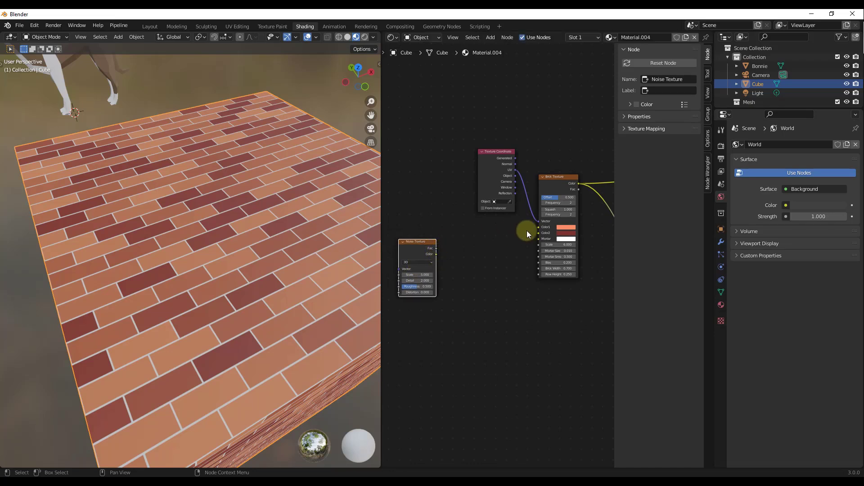
Step: Add a ColorRamp node beside the Noise Texture and link the noise's Fac output to the ramp's Fac input
key("shift+a")
left_click(486, 262)
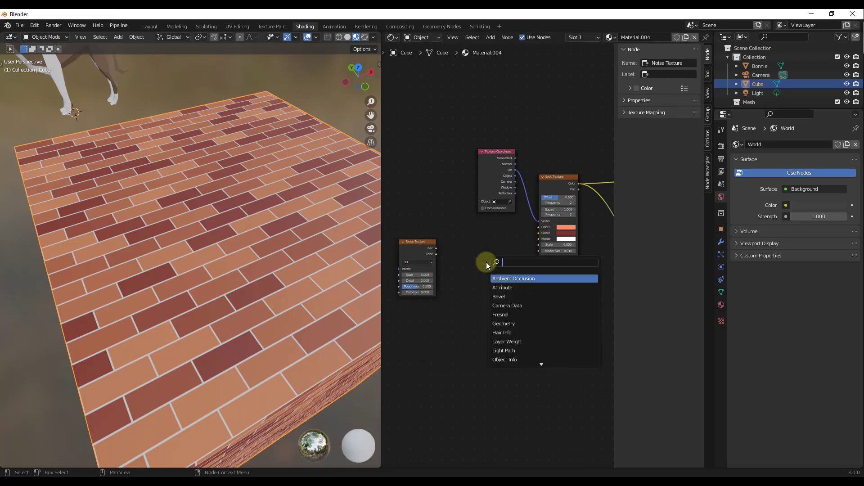
type("color")
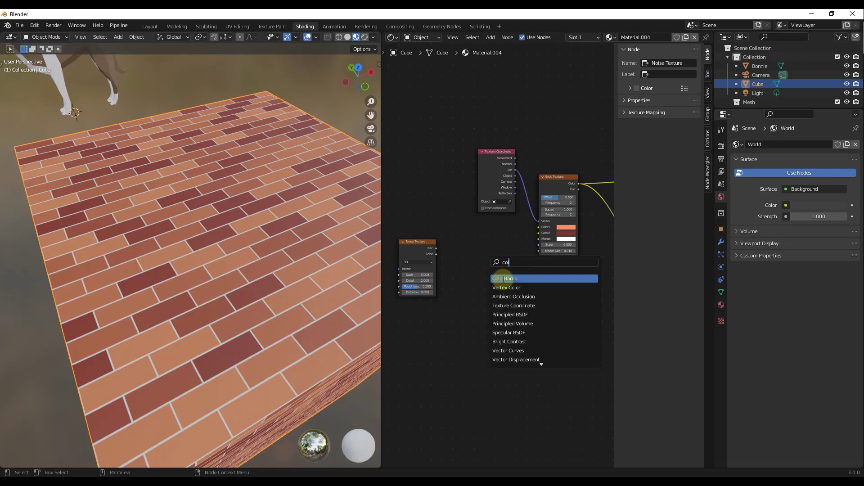
key("Return")
left_click(468, 244)
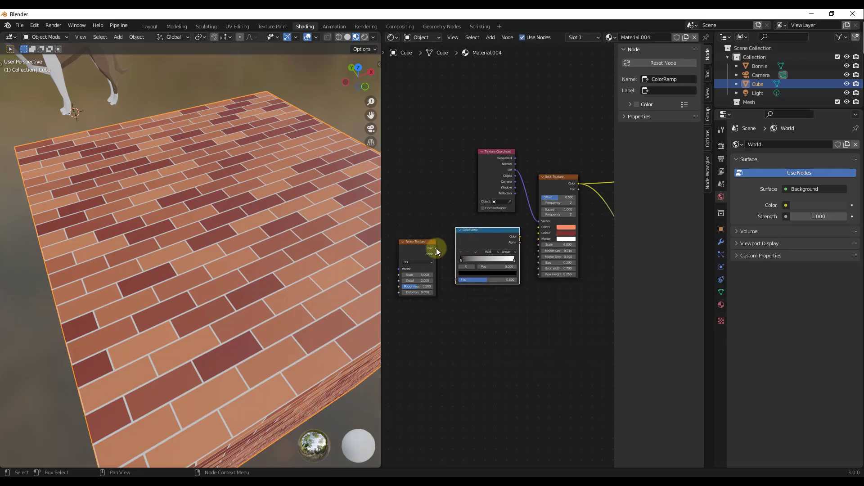
left_click_drag(436, 248, 456, 280)
Step: Move the Brick Texture node away from the ColorRamp and link the ramp's Color output to the Brick Texture's Color1
left_click_drag(555, 193, 575, 241)
scroll(564, 293, "up", 3)
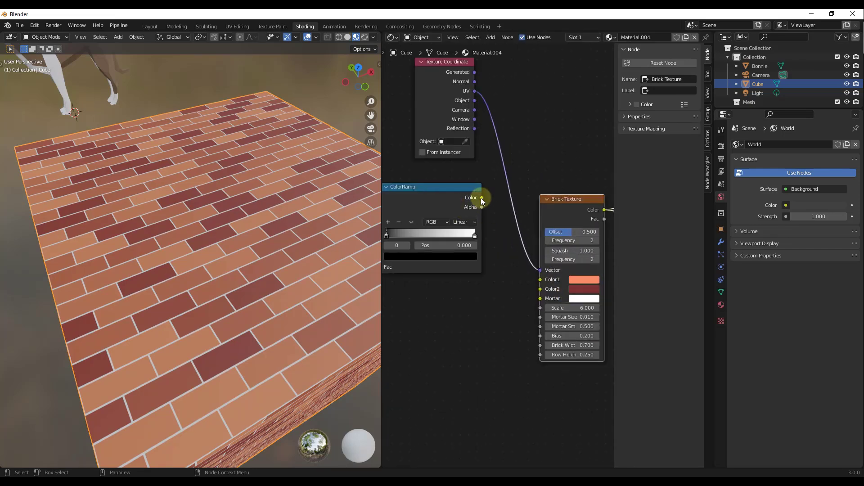
left_click_drag(480, 198, 540, 280)
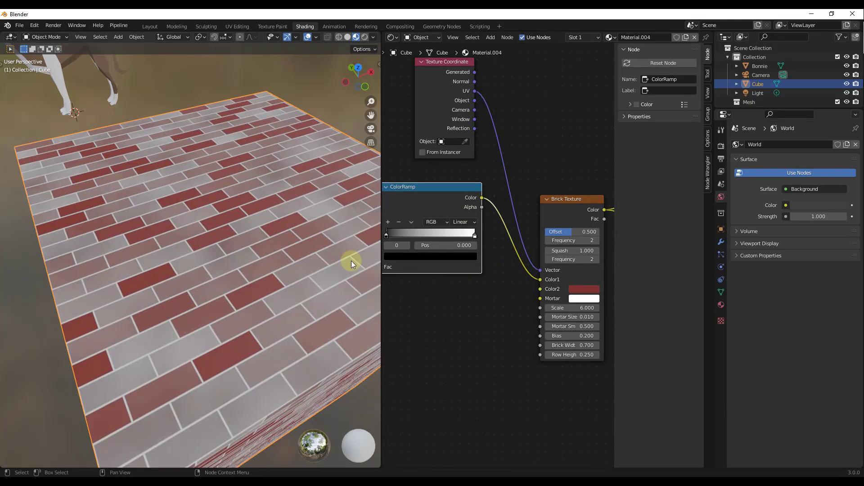
Step: Set the Noise Texture's Scale to 18.2
scroll(487, 270, "down", 2)
middle_click_drag(374, 261, 497, 286)
scroll(401, 252, "up", 1)
scroll(497, 286, "down", 1)
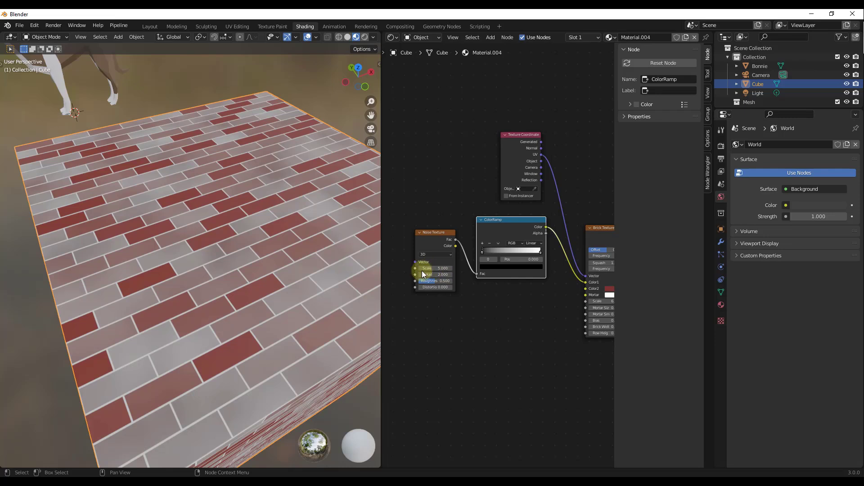
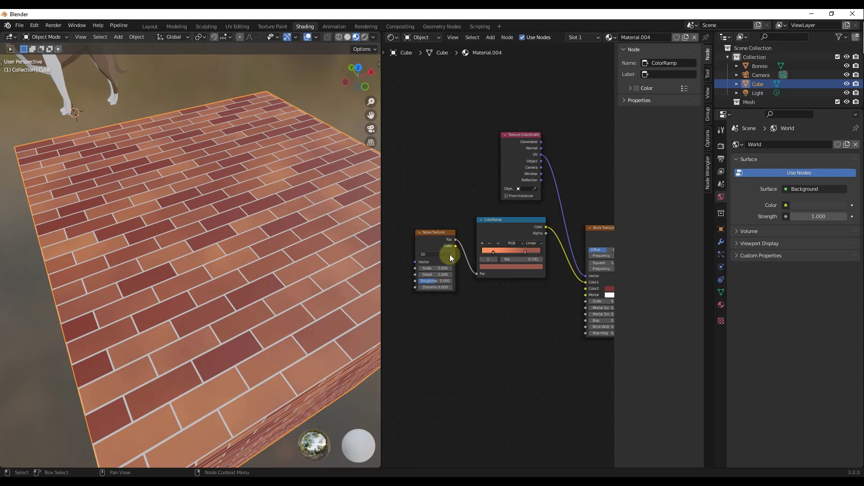
scroll(441, 279, "up", 2)
left_click_drag(491, 267, 549, 270)
Step: Examine the noise variation on the cube's bricks up close and from farther away, then view the full node setup
scroll(131, 247, "up", 3)
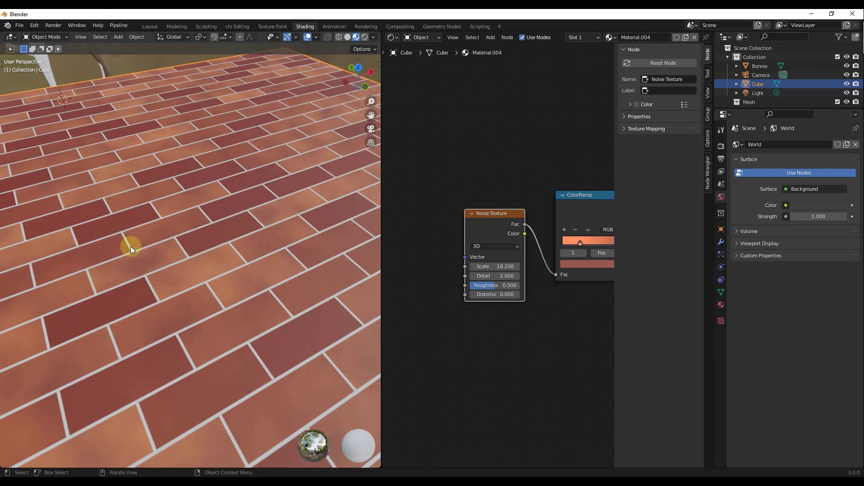
scroll(175, 299, "down", 5)
middle_click_drag(207, 251, 194, 275)
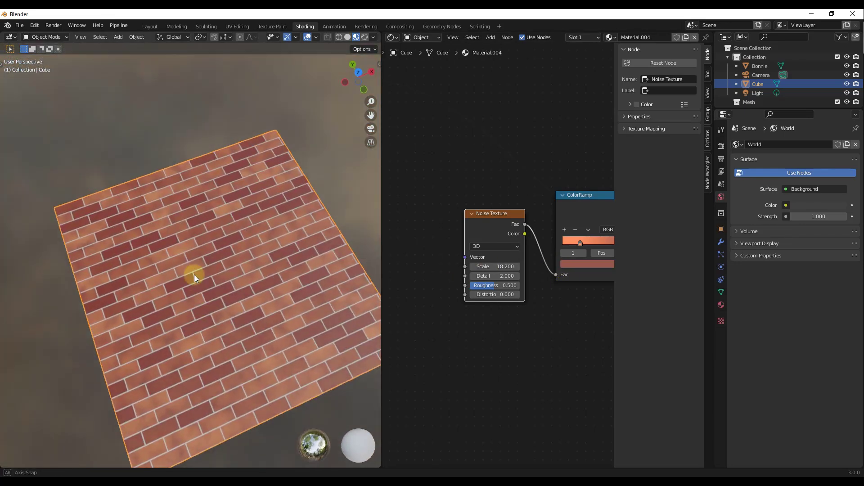
scroll(194, 275, "up", 4)
scroll(181, 253, "down", 6)
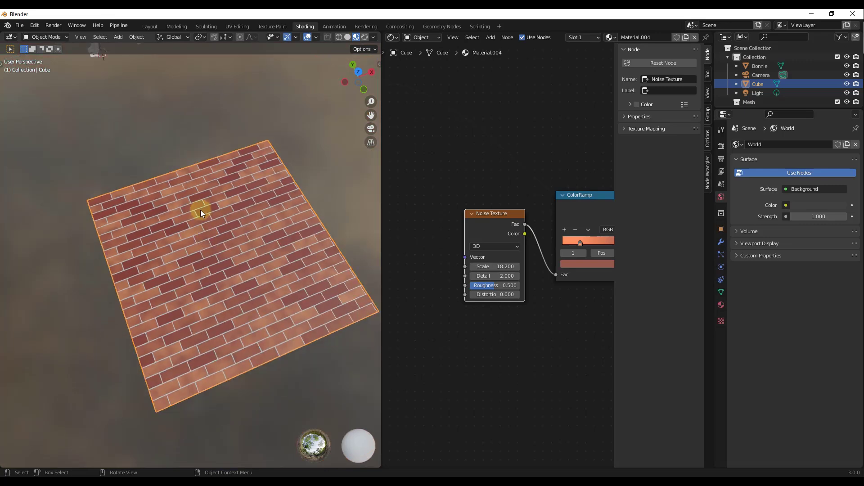
scroll(201, 257, "down", 3)
mouse_move(200, 255)
middle_mouse_down()
mouse_move(236, 283)
mouse_move(194, 253)
middle_mouse_up()
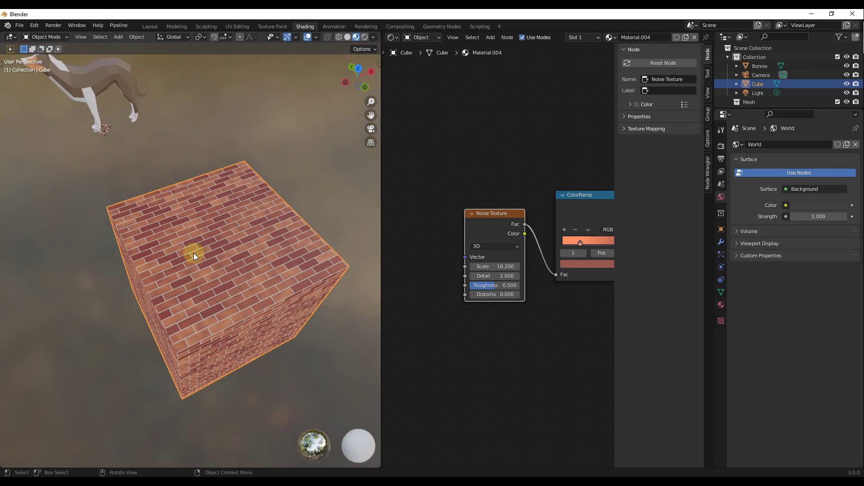
scroll(194, 254, "up", 5)
scroll(189, 226, "down", 2)
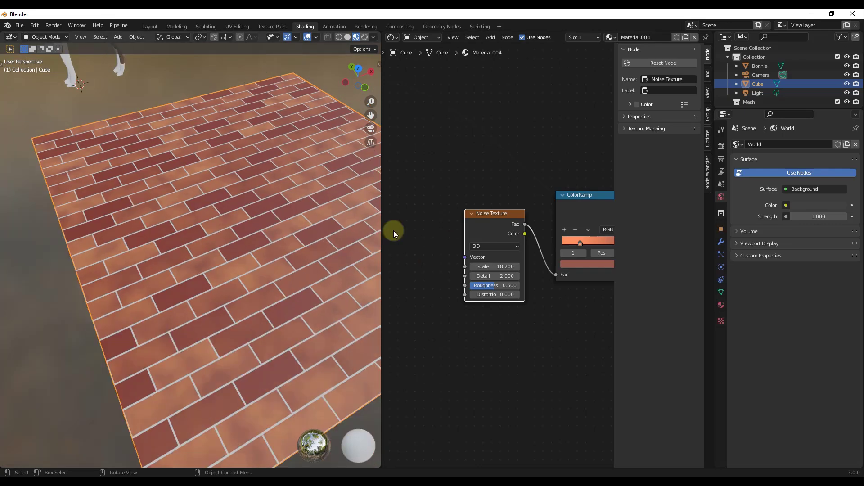
scroll(394, 230, "down", 5)
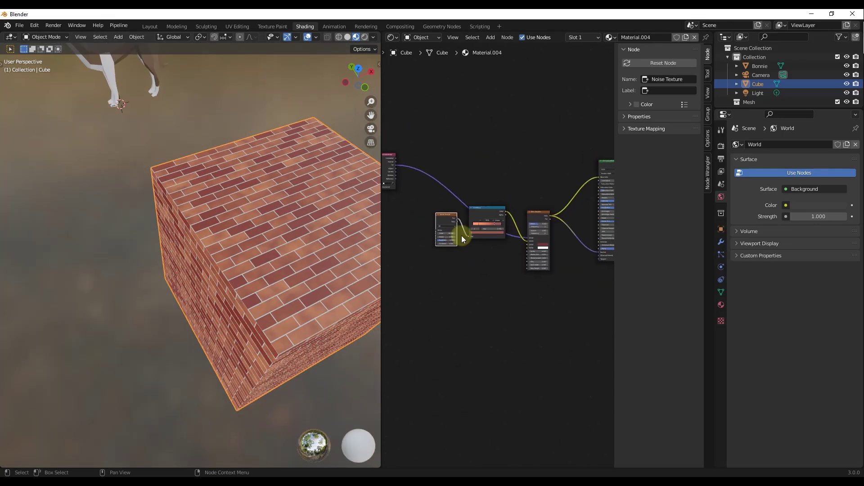
Step: Duplicate the Noise Texture and ColorRamp nodes together and place the copies below the originals
scroll(468, 217, "up", 2)
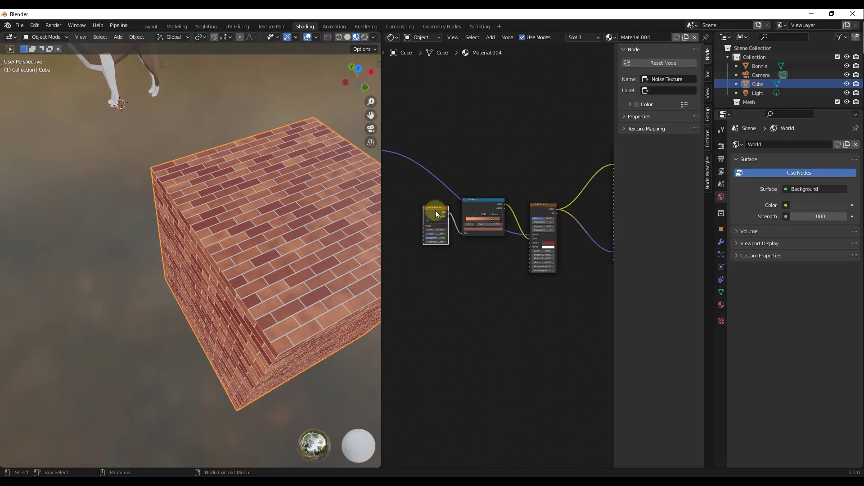
left_click(476, 206)
key("shift+d")
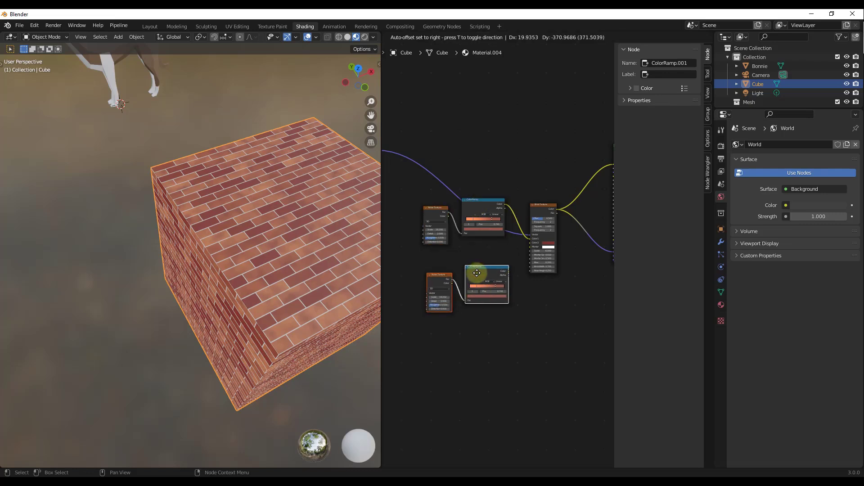
left_click(498, 269)
Step: Link the duplicated ColorRamp's Color output to the Brick Texture's Mortar input
scroll(499, 270, "up", 4)
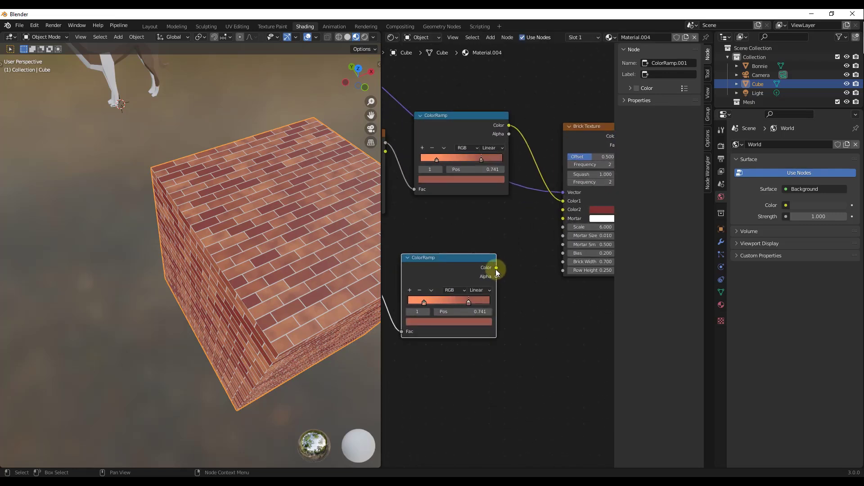
left_click_drag(497, 268, 563, 218)
scroll(544, 297, "down", 1)
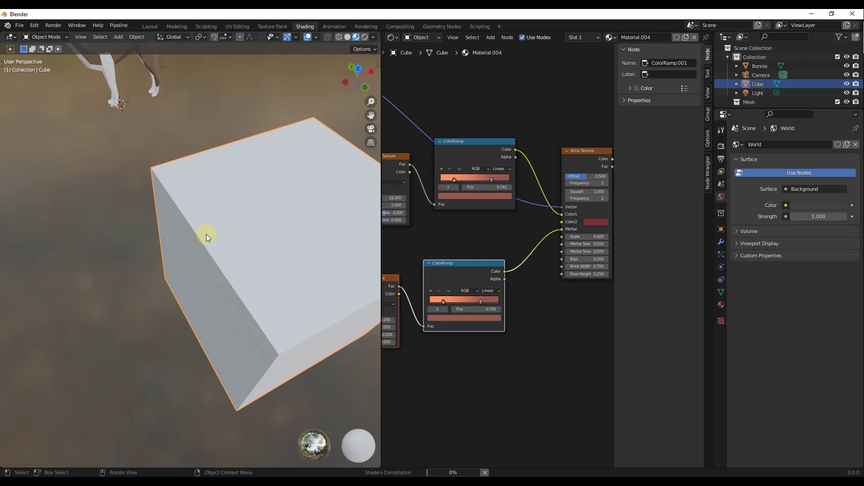
Step: Change the first color stop of the mortar ColorRamp to a pale off-white
scroll(207, 235, "up", 3)
scroll(271, 210, "up", 2)
middle_click_drag(386, 321, 417, 316)
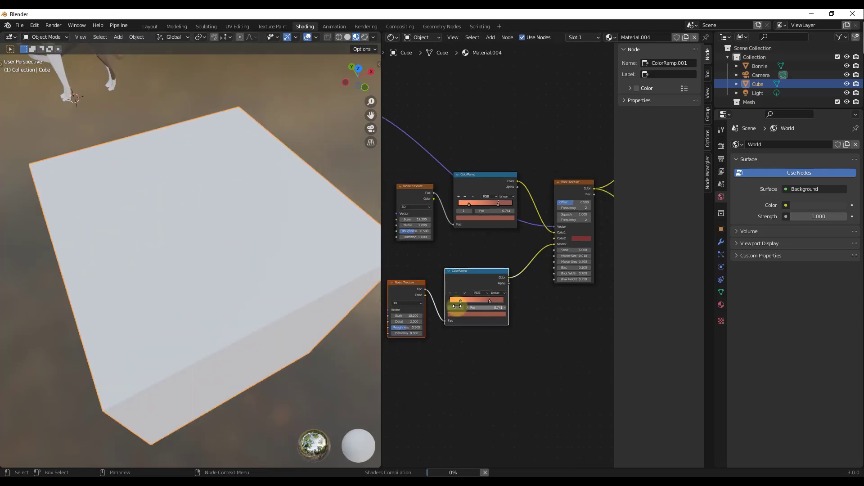
left_click(473, 297)
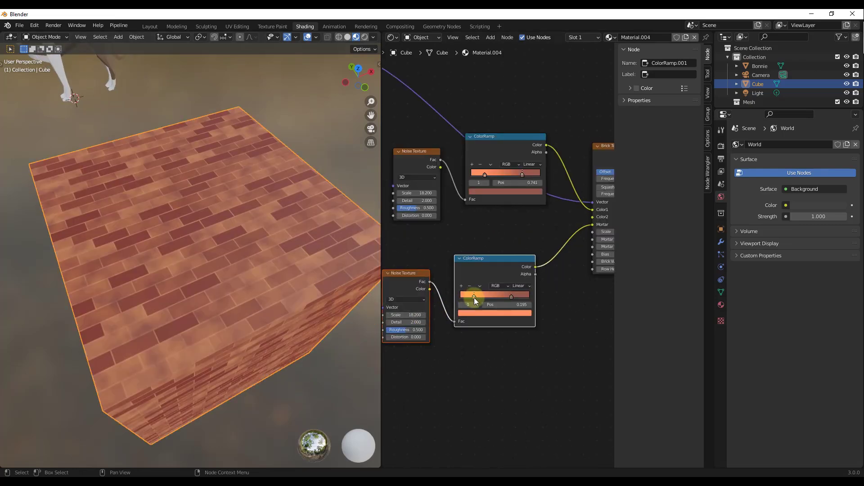
left_click(487, 313)
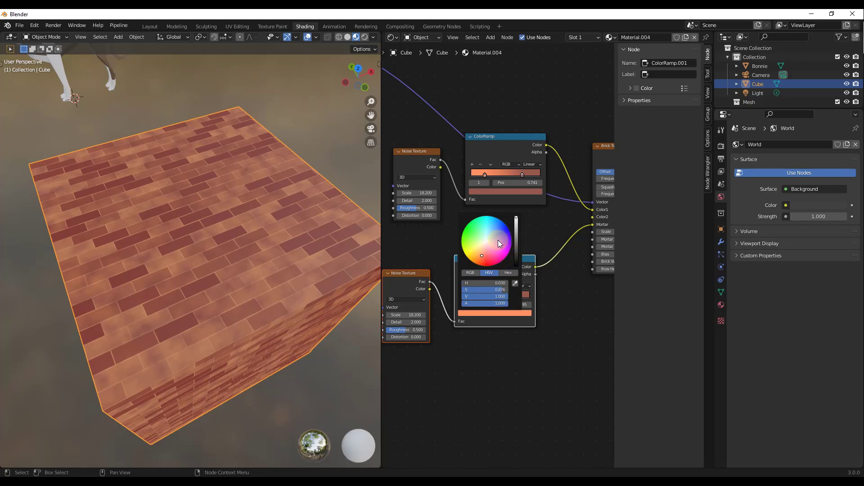
left_click_drag(498, 239, 484, 245)
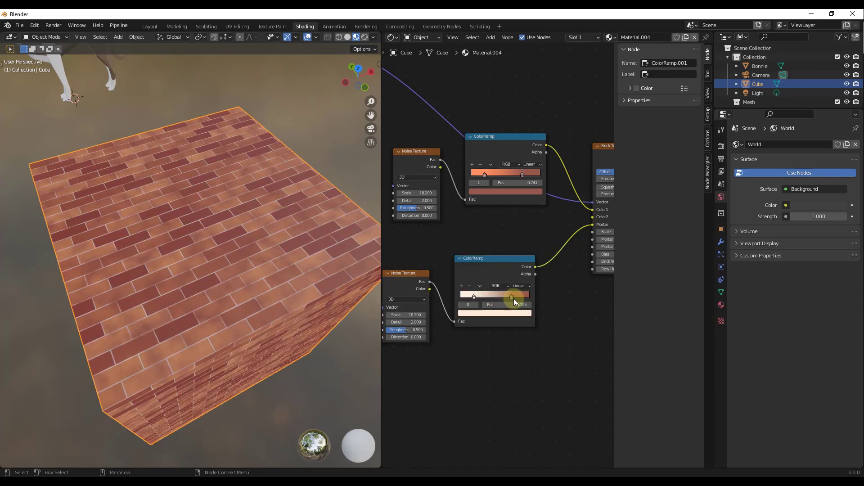
Step: Change the second color stop of the mortar ColorRamp, at position 0.741, to a muted brownish gray
left_click(510, 297)
left_click(498, 313)
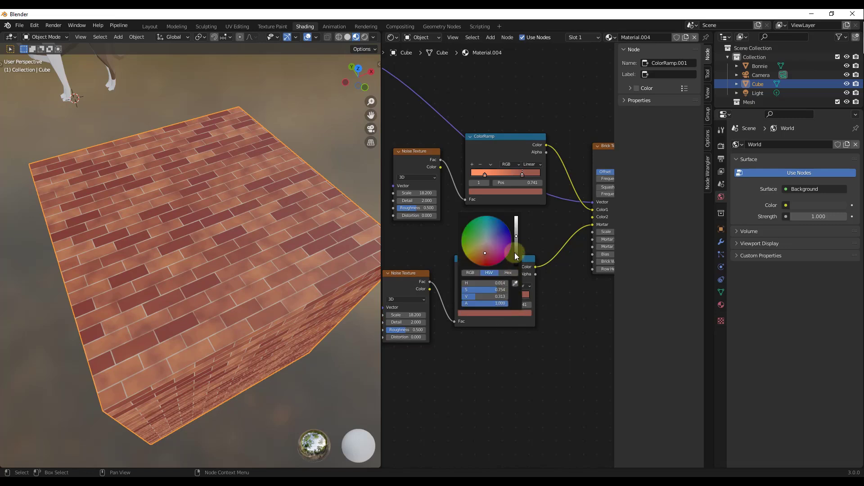
left_click_drag(519, 242, 485, 245)
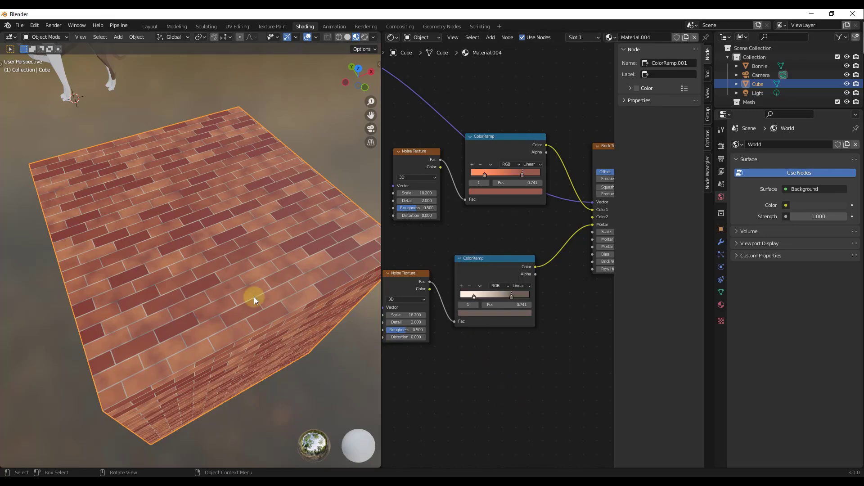
Step: Set the Scale of the Noise Texture that drives the mortar color to 12.9
scroll(184, 333, "up", 6)
scroll(161, 336, "down", 6)
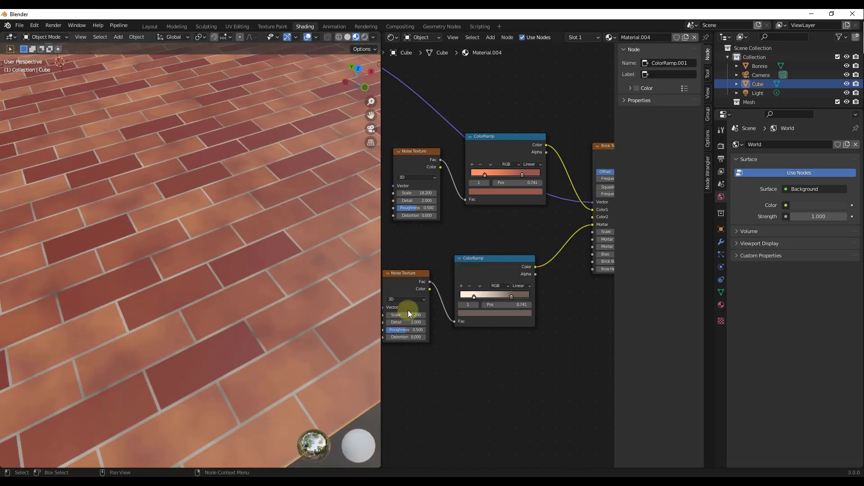
left_click_drag(408, 315, 380, 318)
scroll(265, 278, "down", 6)
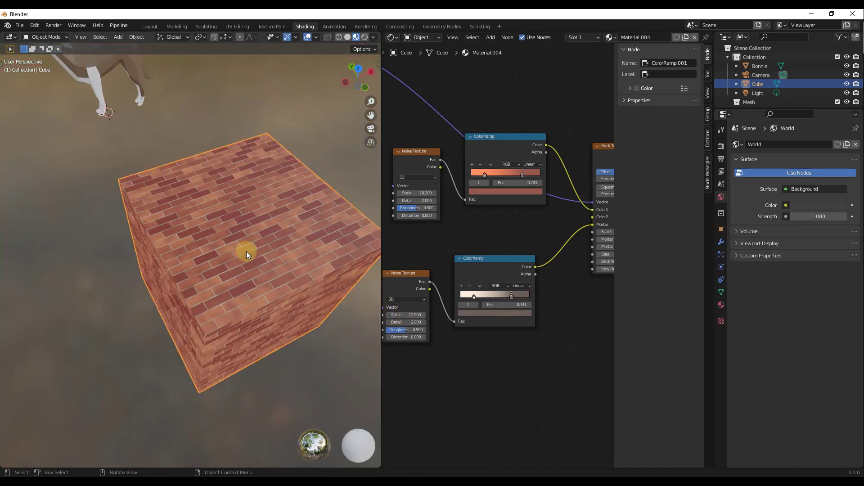
Step: Examine the mortar and brick color variation on the cube's top face up close and from afar, then review the node setup
middle_click_drag(247, 251, 263, 235)
scroll(263, 235, "up", 6)
scroll(260, 230, "down", 6)
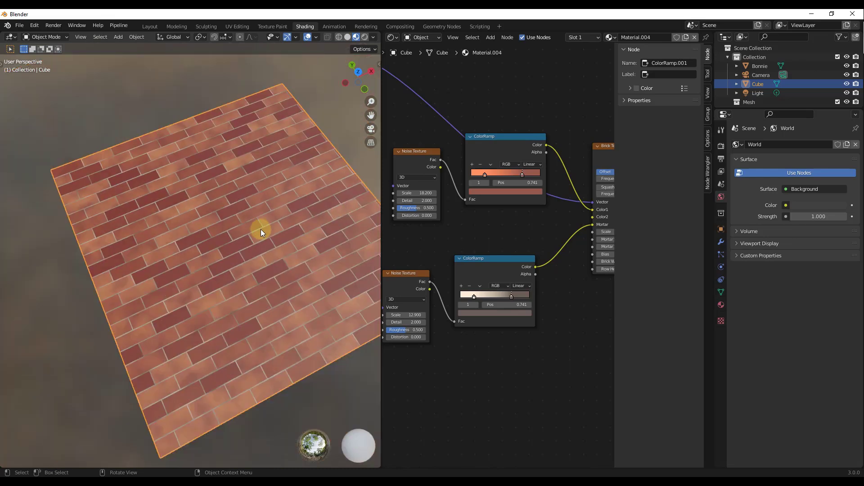
scroll(223, 194, "up", 7)
scroll(216, 193, "down", 6)
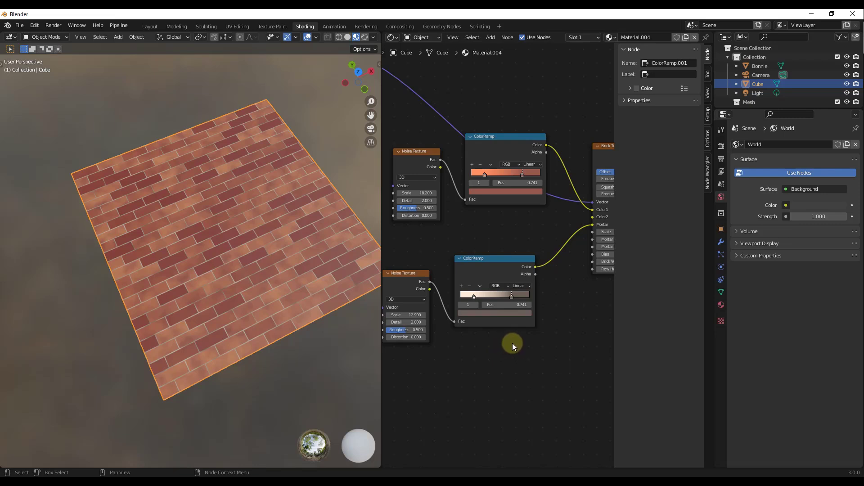
scroll(467, 248, "down", 3)
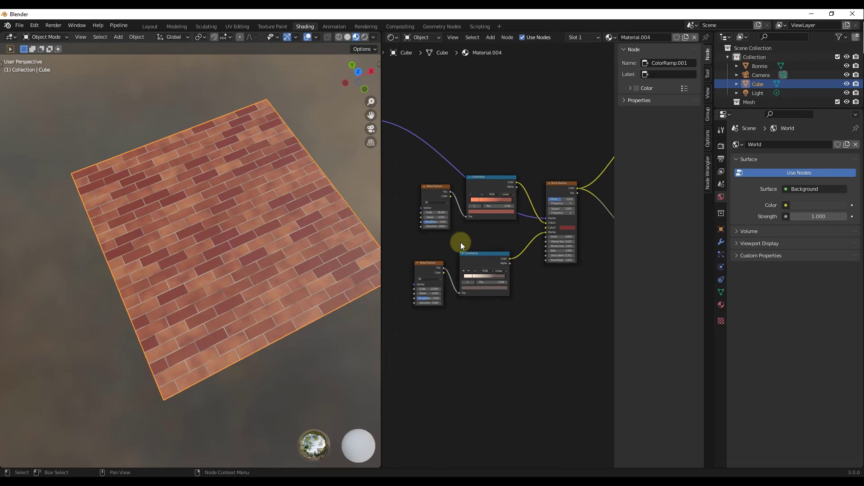
scroll(577, 201, "up", 5)
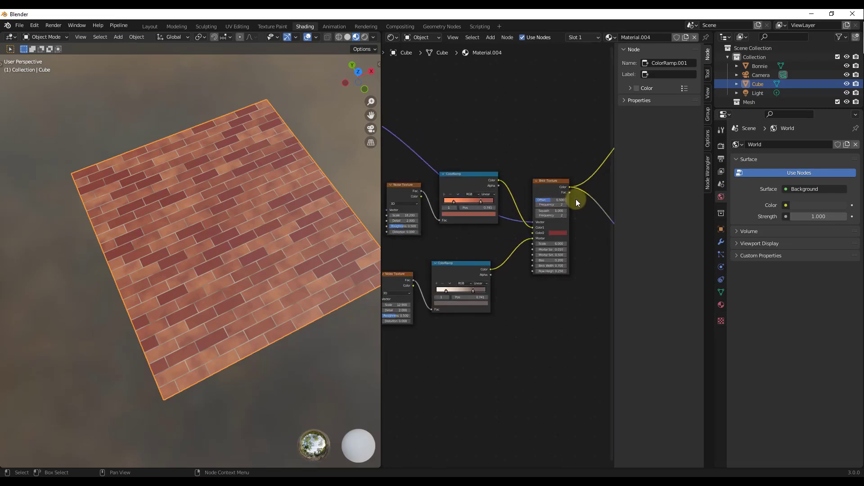
scroll(486, 231, "down", 4)
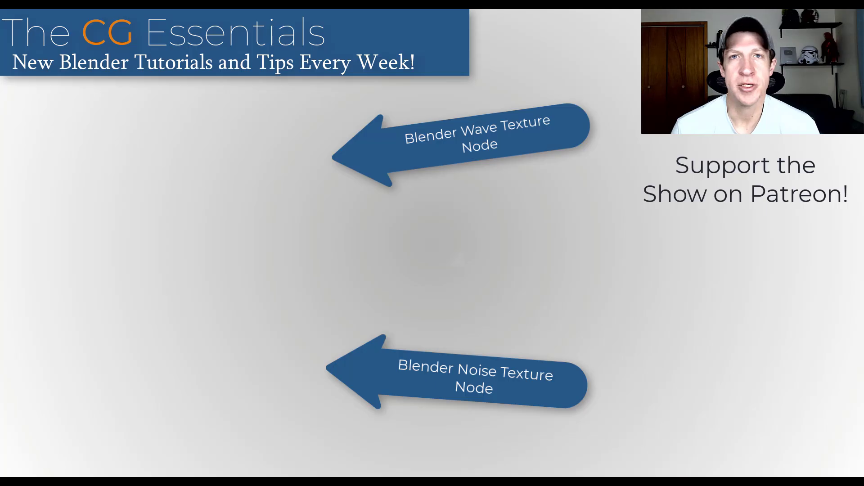